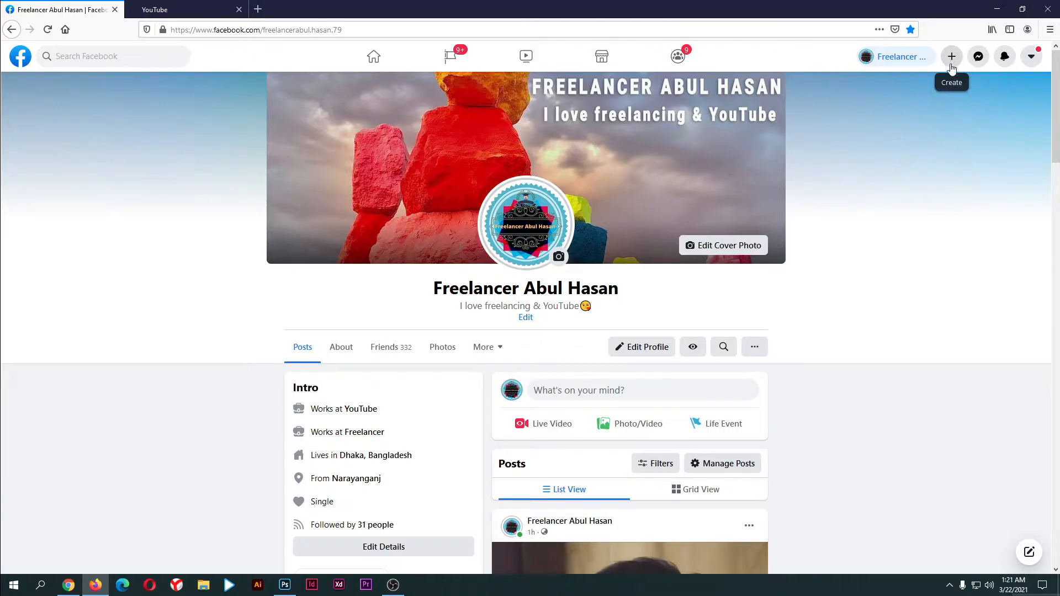
Start creating a new Facebook Page and enter the freelancer's Page name
click(951, 60)
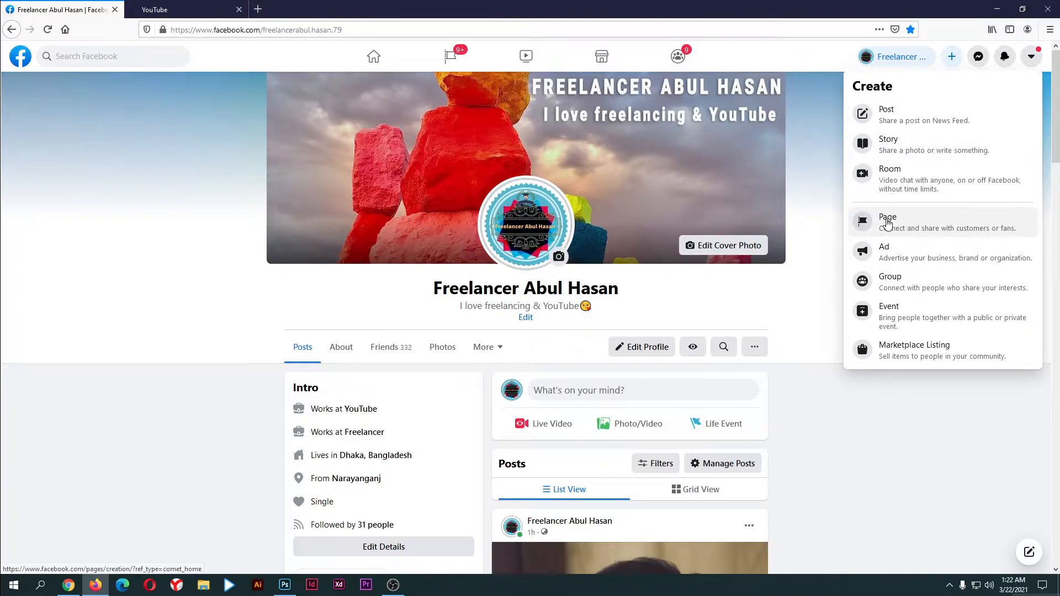
click(887, 222)
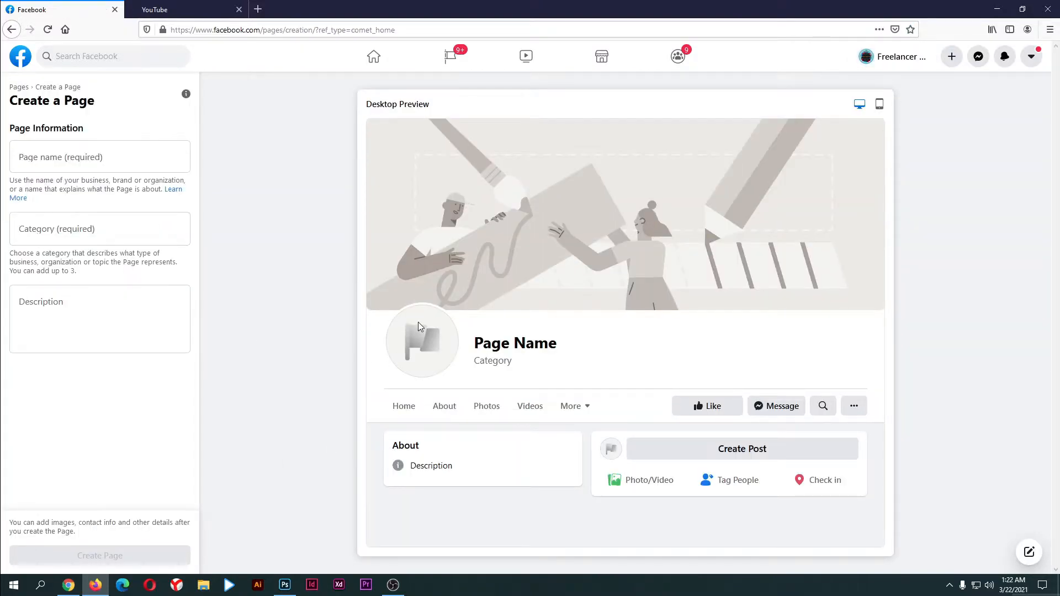
click(75, 156)
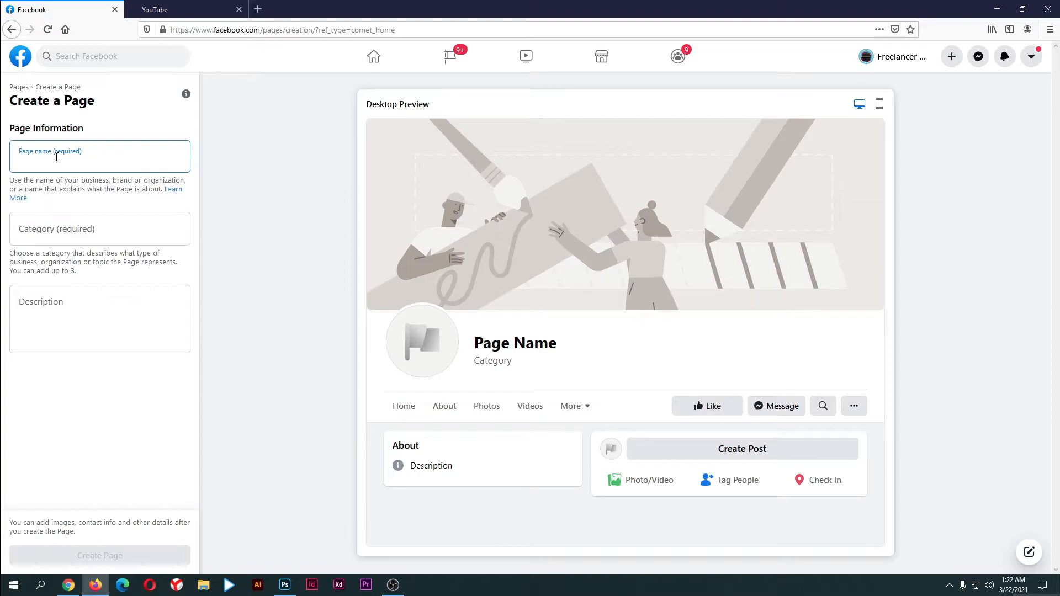
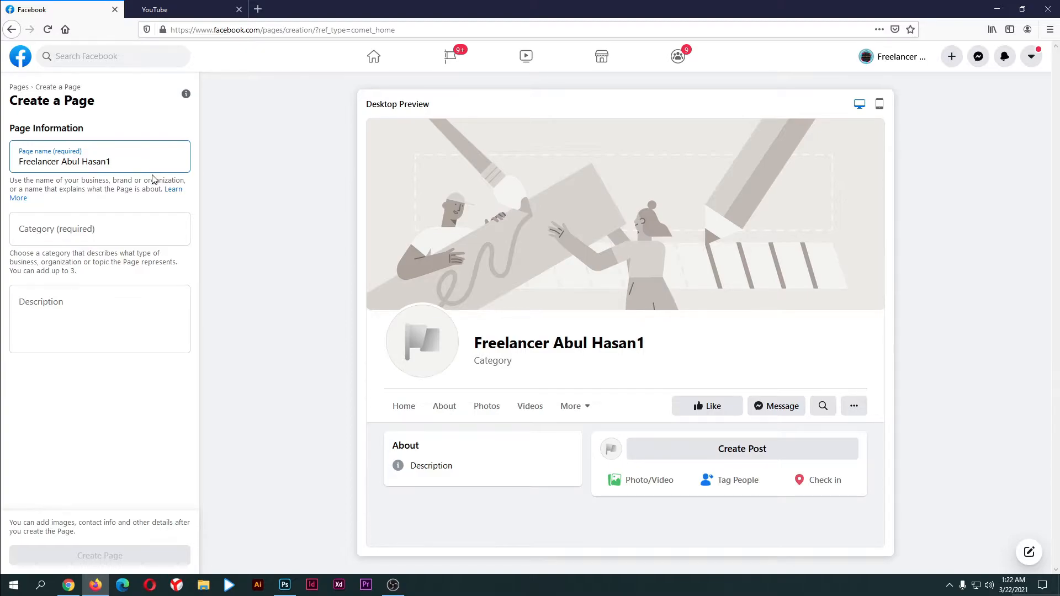
click(77, 231)
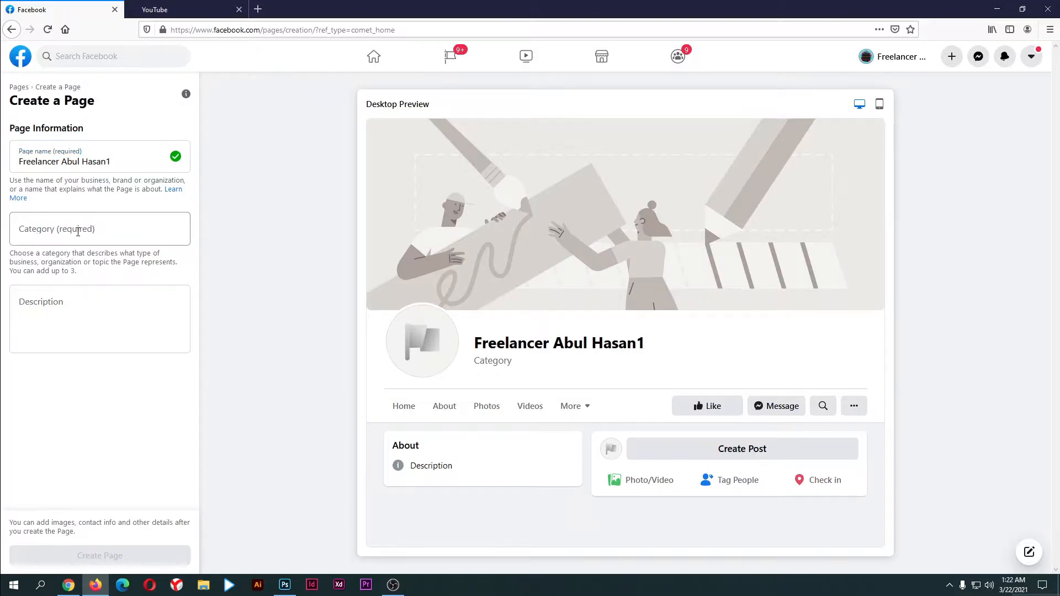
Set the Page category to Graphic Designer
click(80, 232)
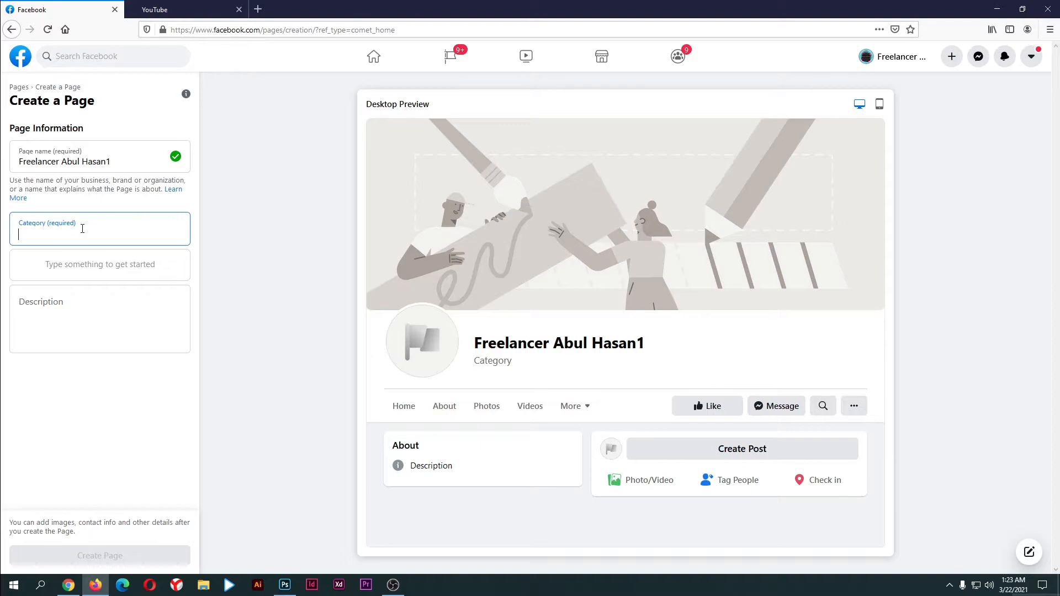
text(Gr)
click(78, 291)
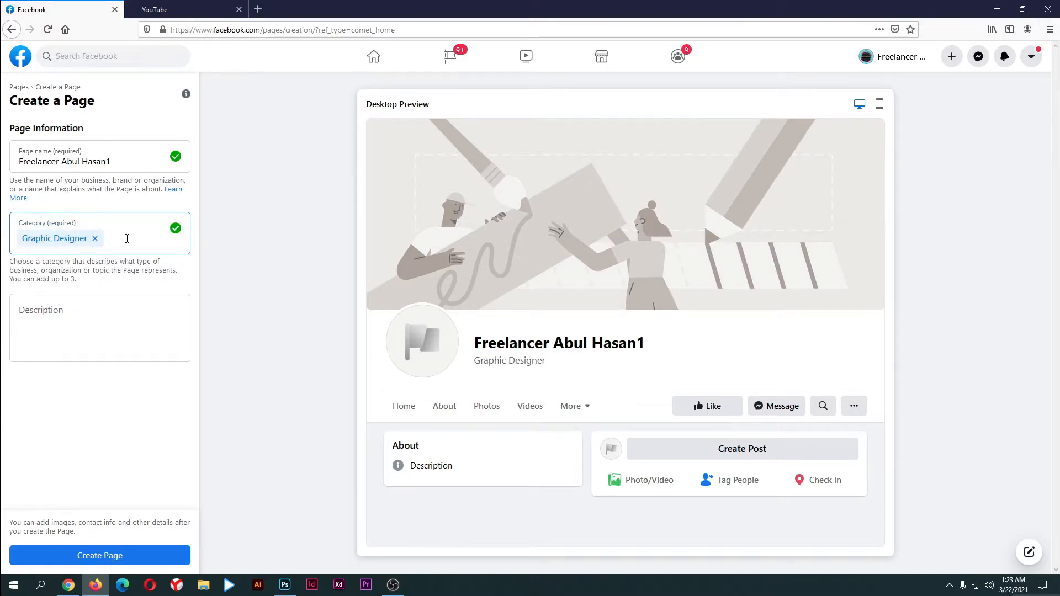
click(108, 328)
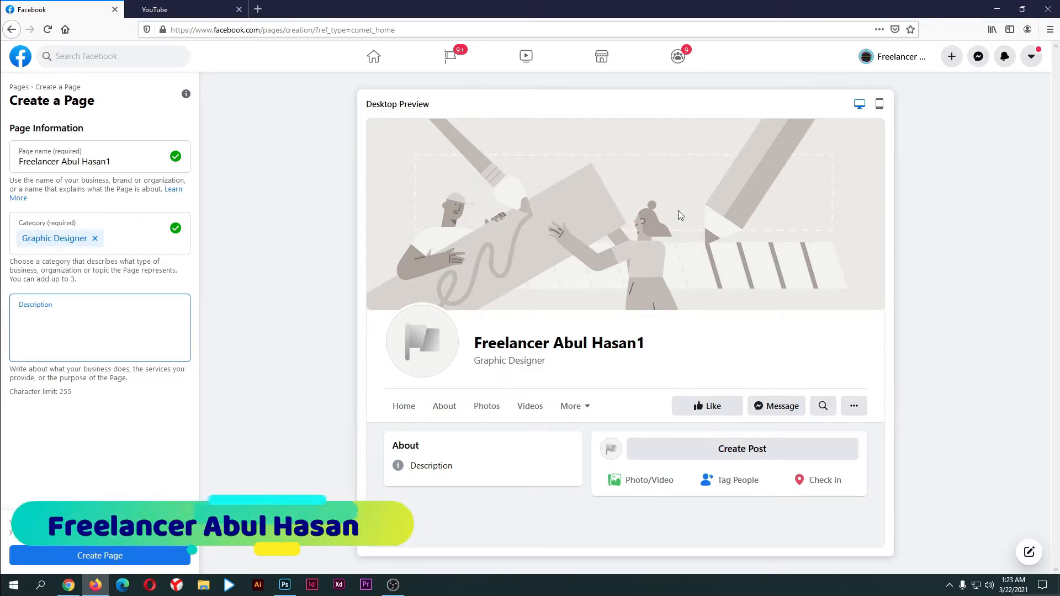
Check the Page in the mobile and desktop previews, then create the Page
click(880, 104)
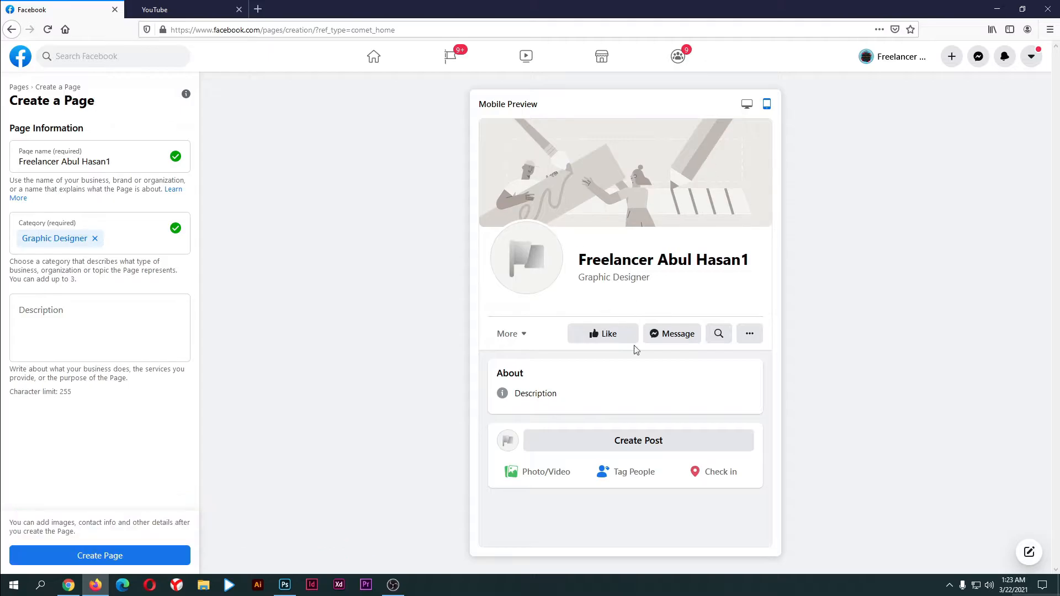
click(746, 105)
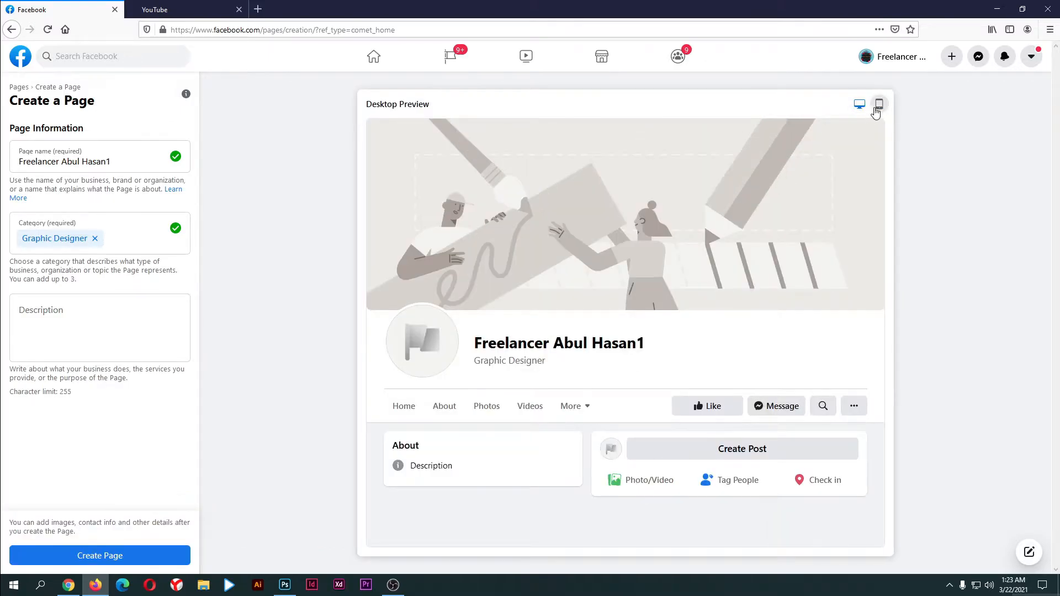
click(878, 105)
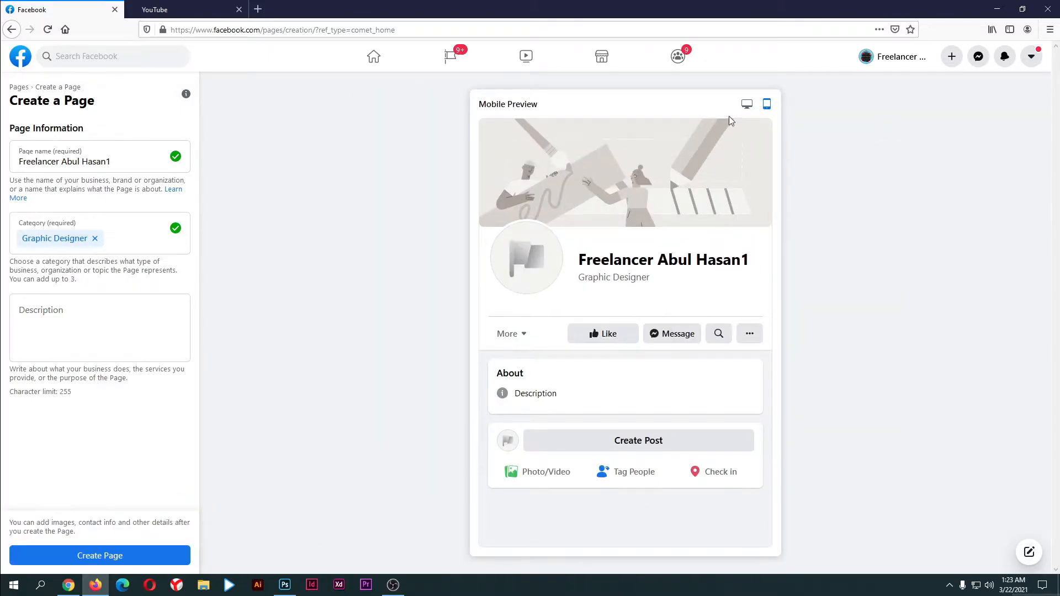
click(746, 104)
click(100, 557)
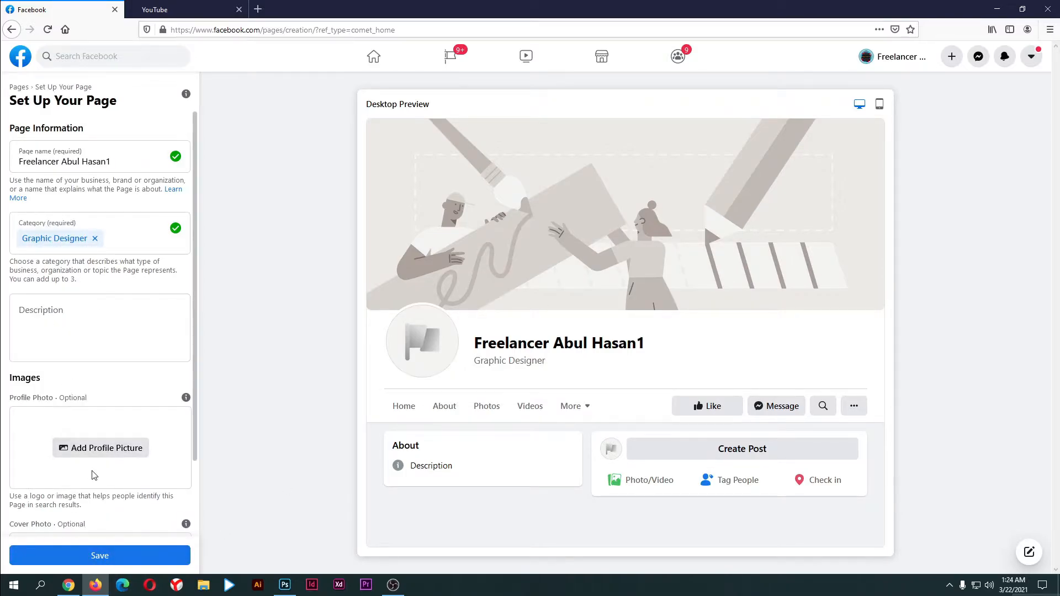
scroll(95, 381, down, 2)
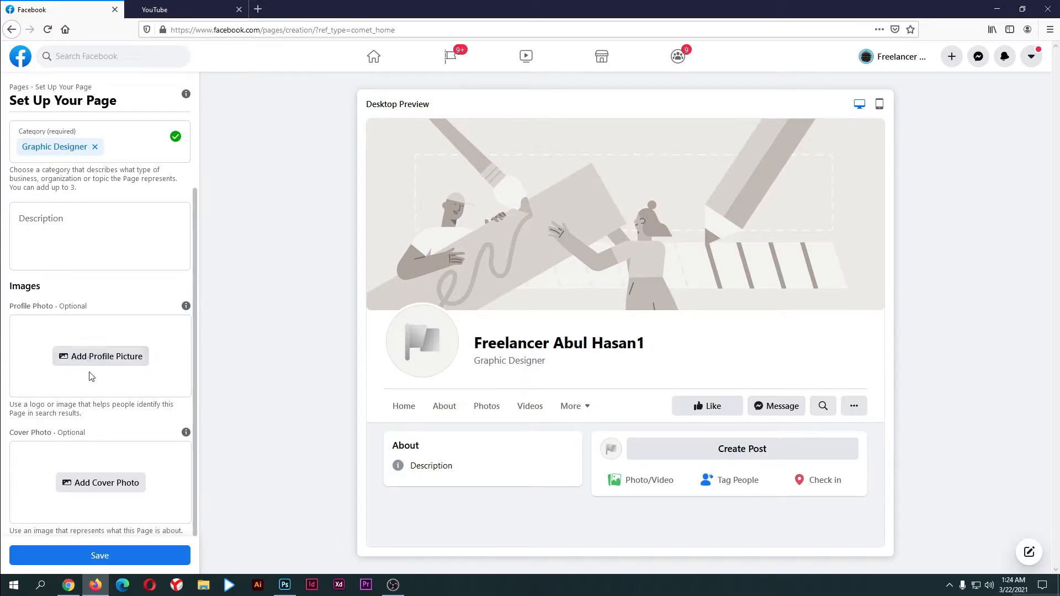
click(129, 487)
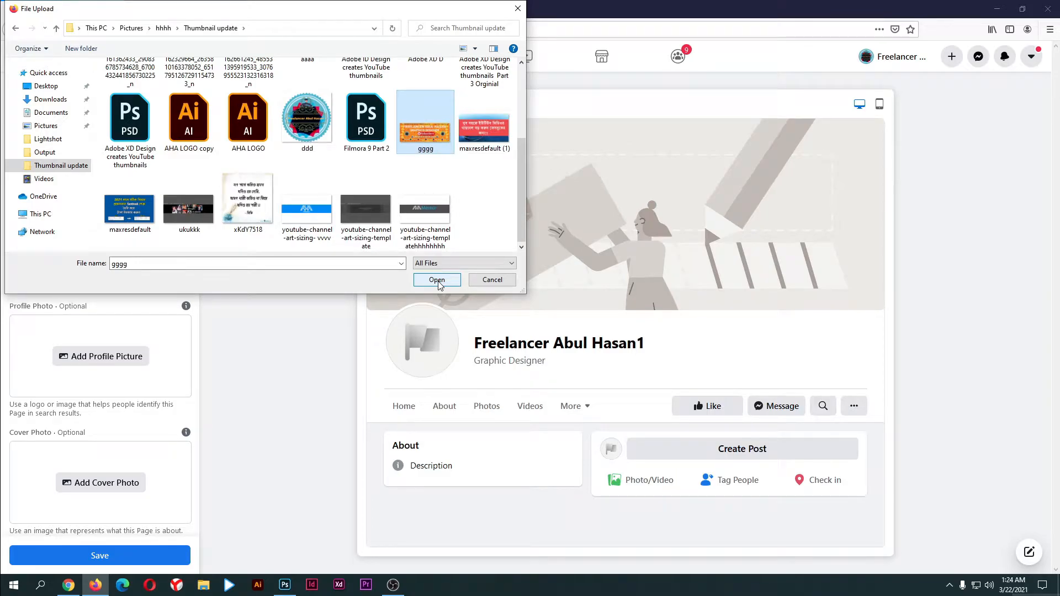
click(312, 136)
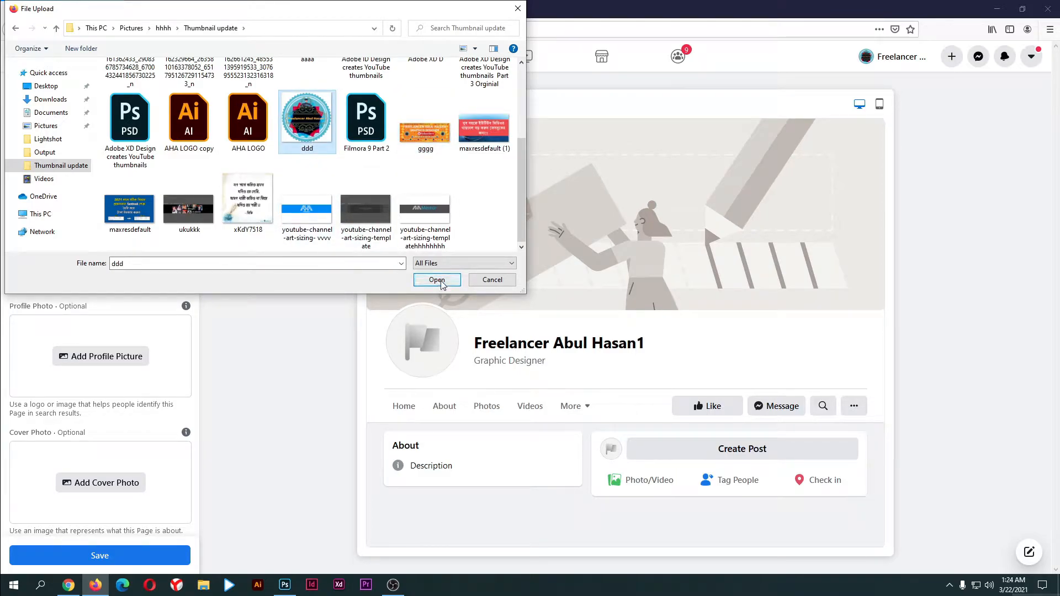
click(440, 283)
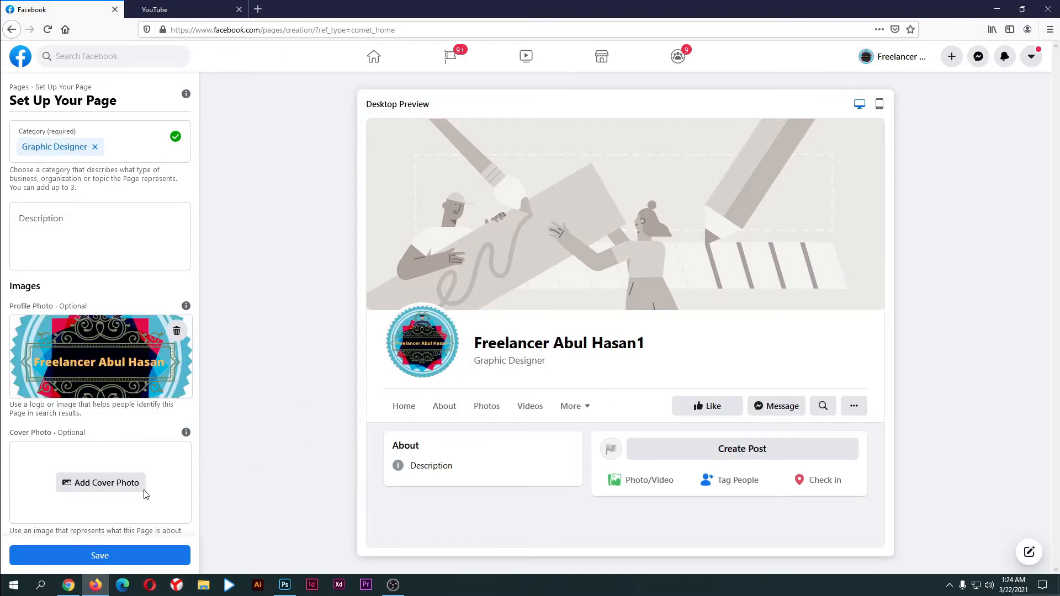
Add the gggg image as the cover photo and save the Page setup
click(95, 484)
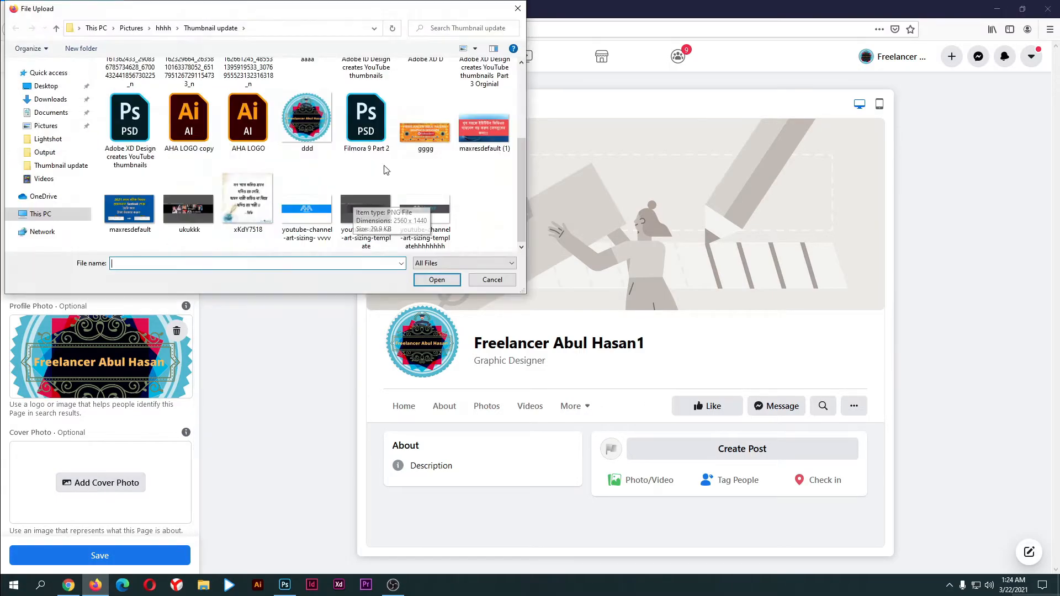
click(436, 132)
click(437, 281)
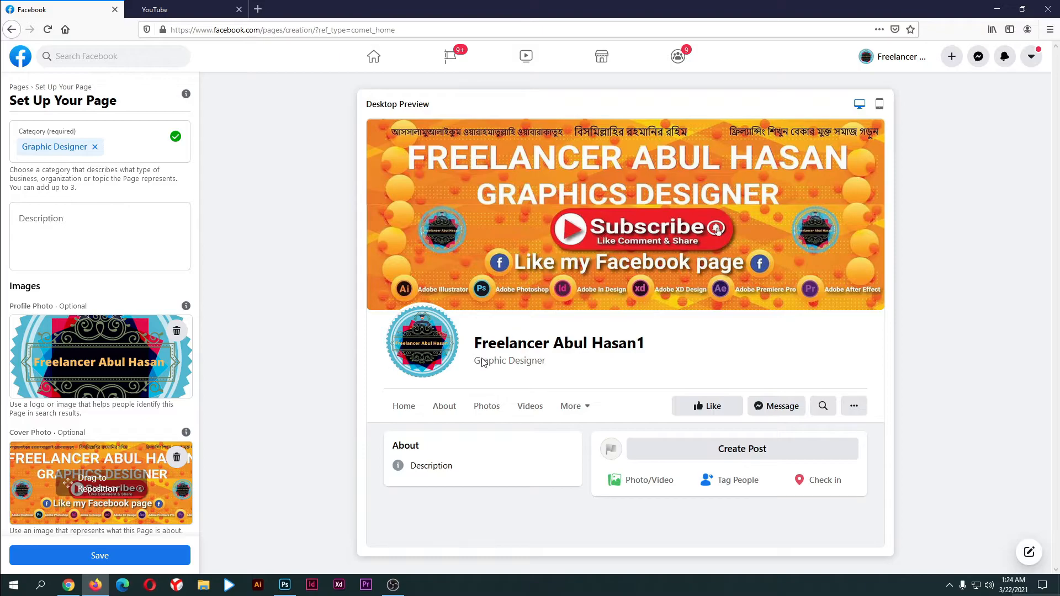
click(103, 554)
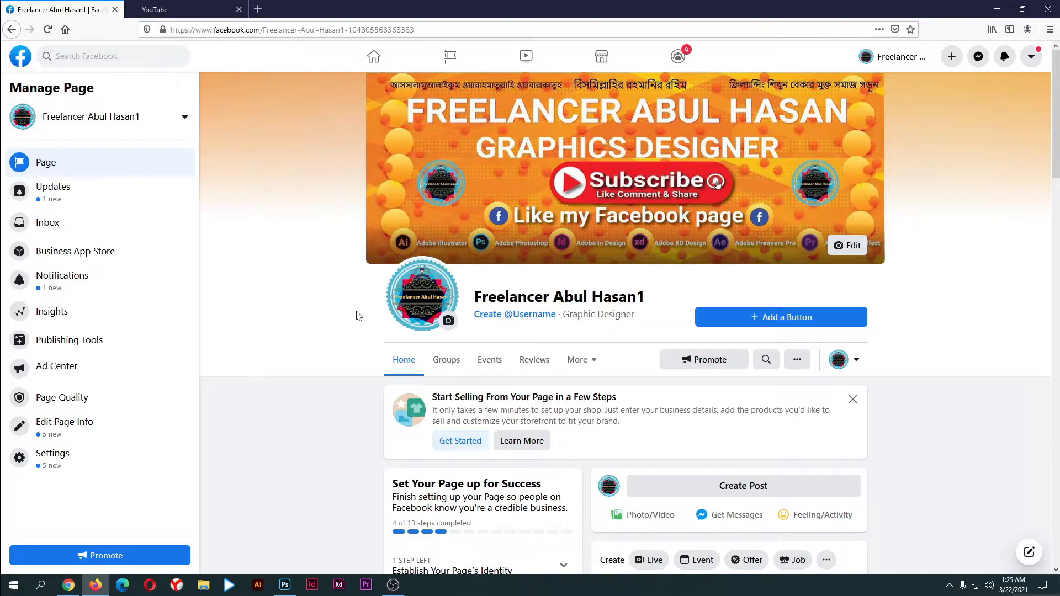
Try the cover's slideshow and reposition options, leaving the cover unchanged
click(852, 248)
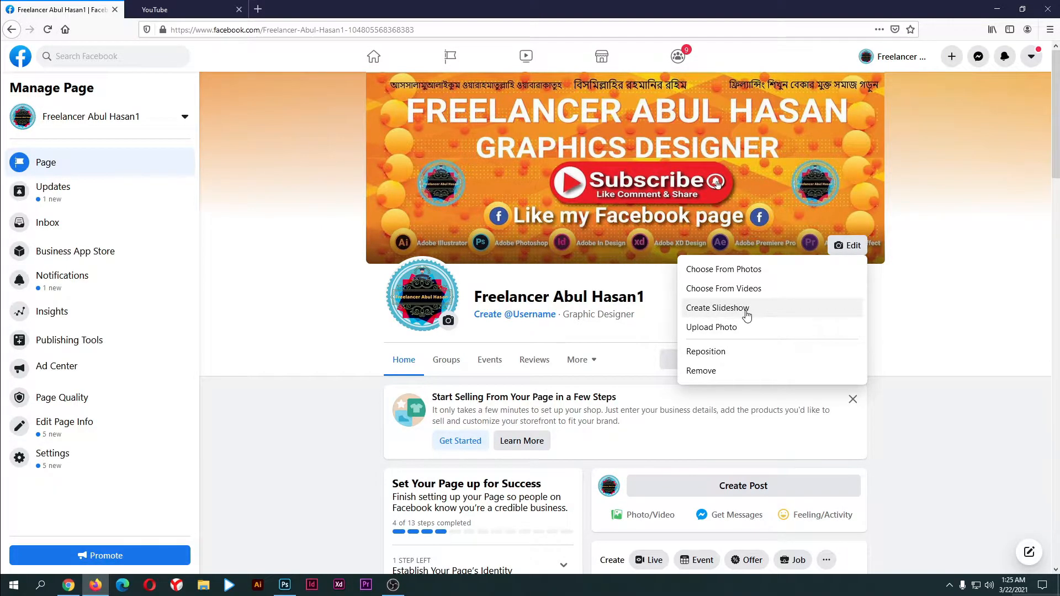
click(746, 315)
click(752, 315)
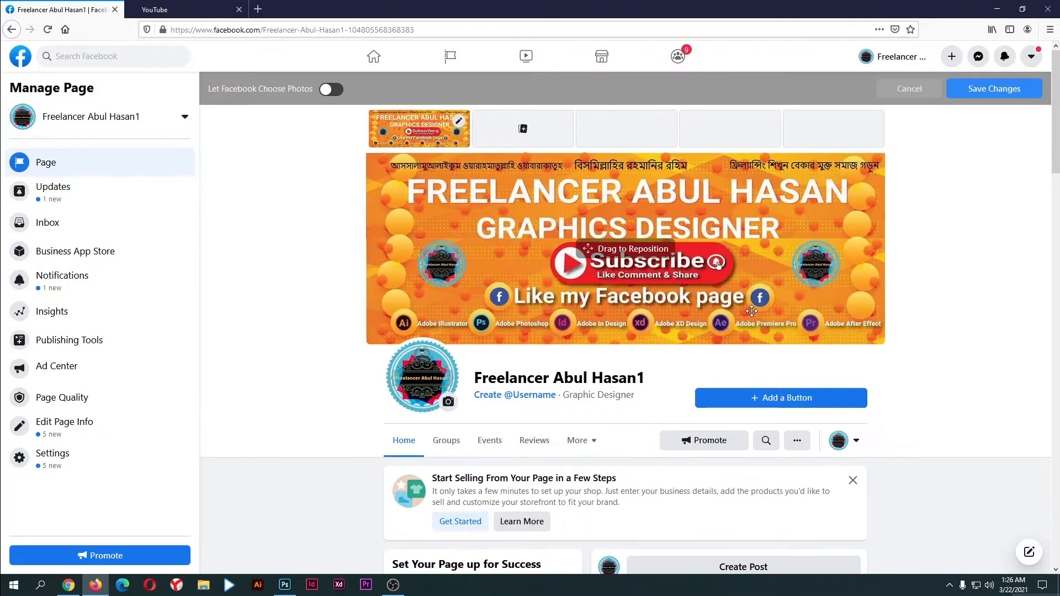
click(522, 133)
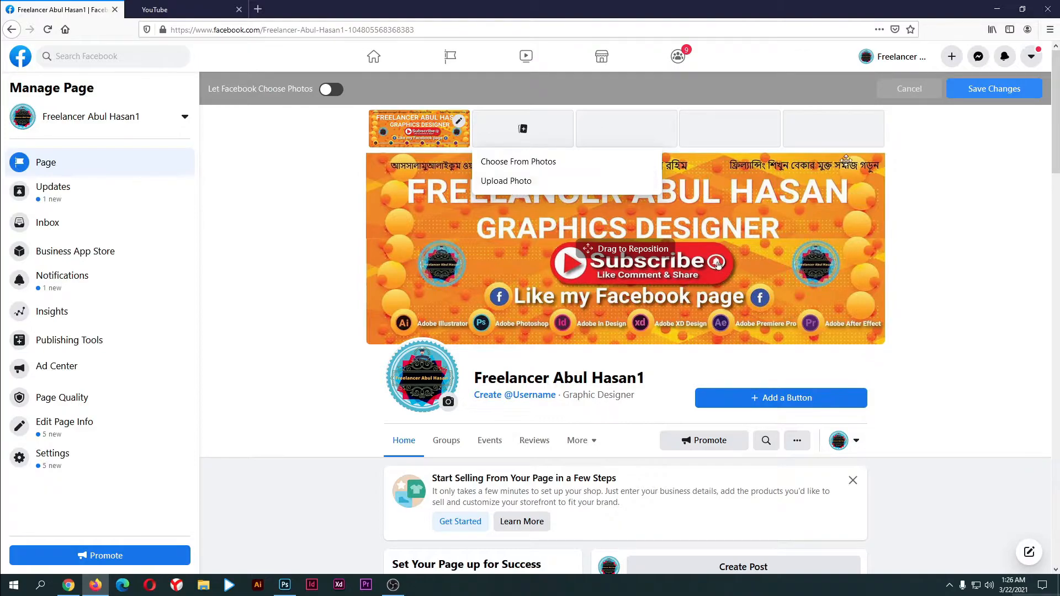
click(906, 90)
click(848, 246)
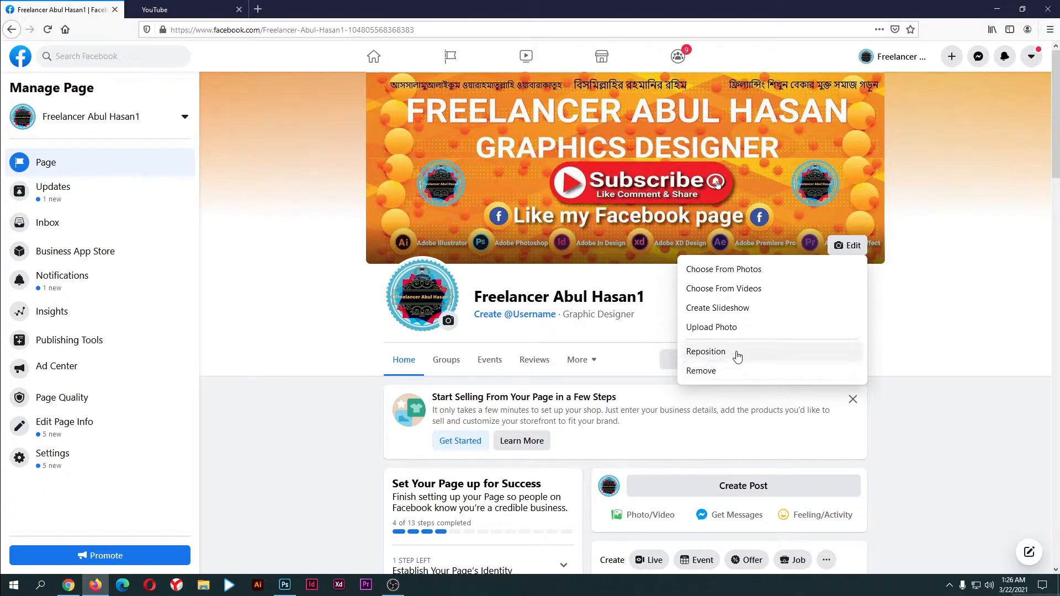
click(736, 353)
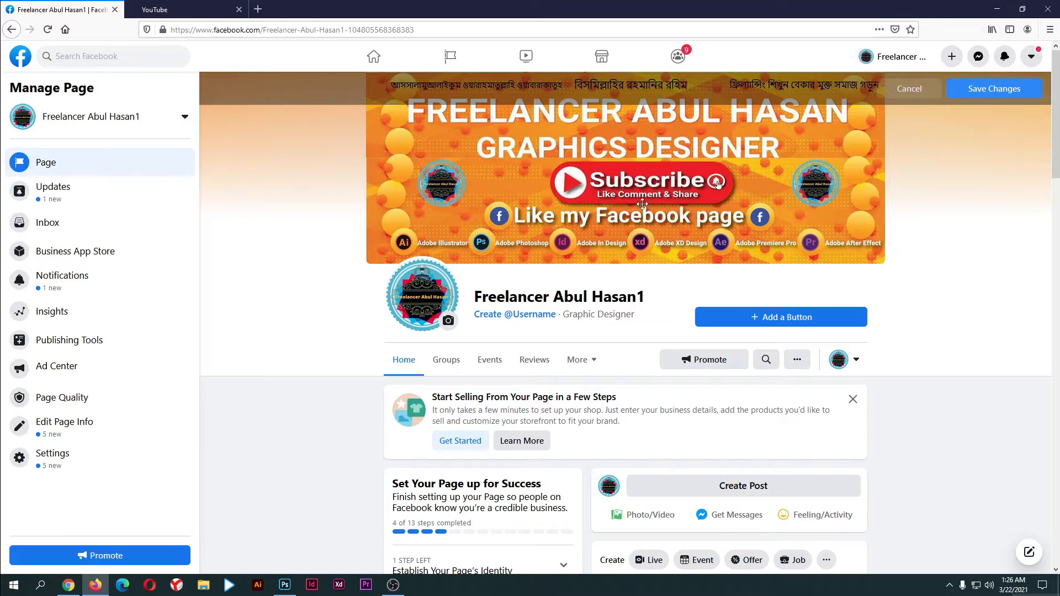
click(971, 91)
Remove the grey cover and save the orange graphics-designer banner as the new cover
click(848, 247)
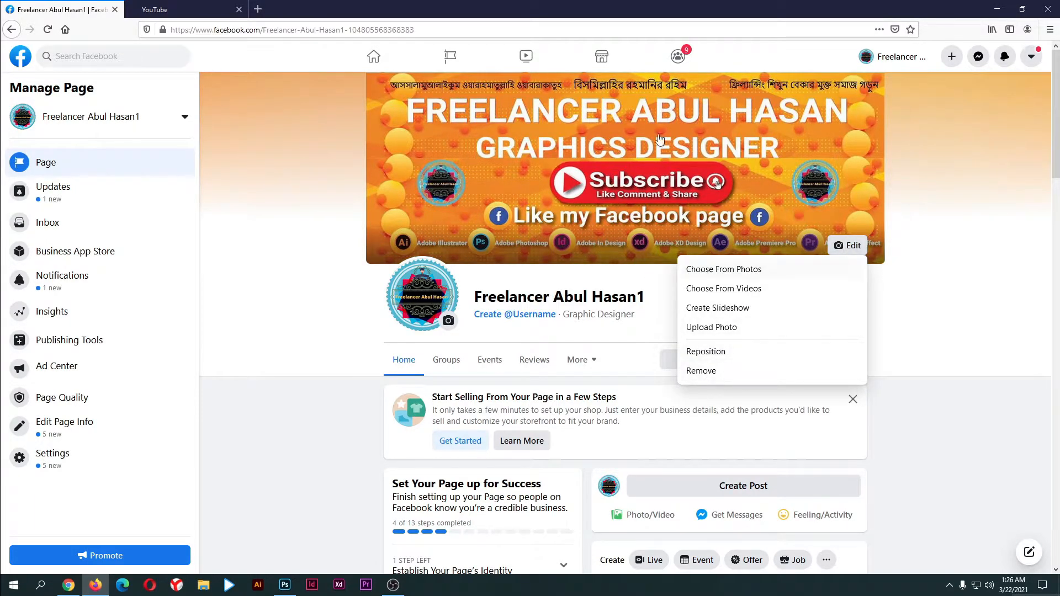
click(707, 377)
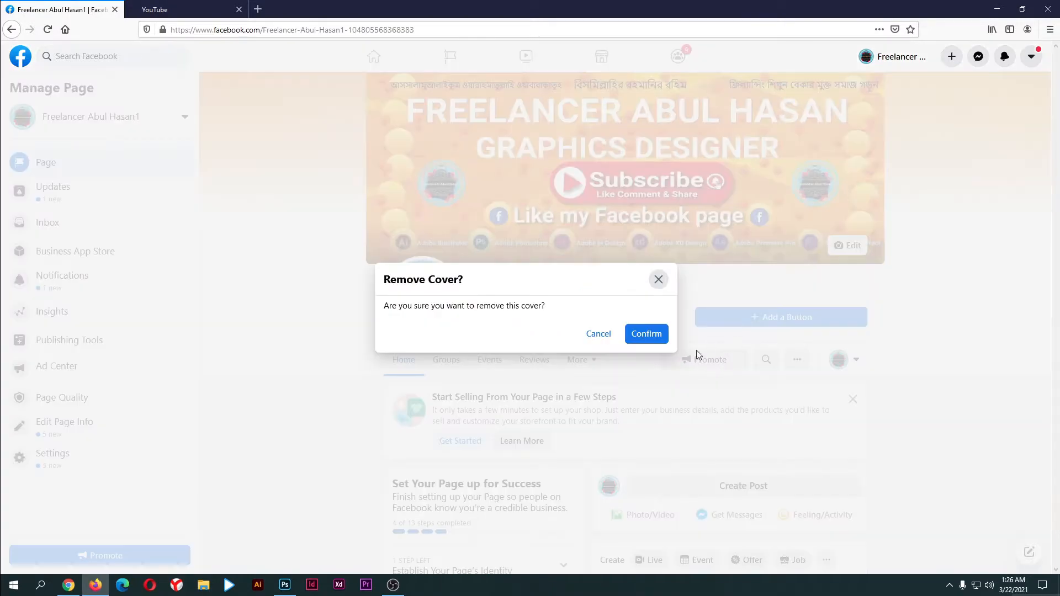
click(647, 335)
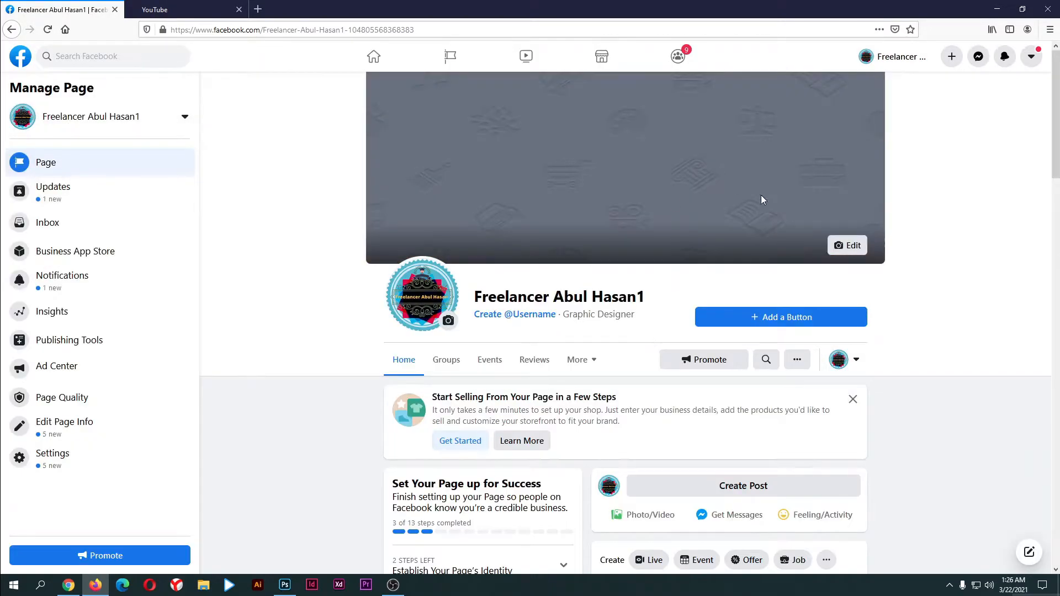
click(855, 247)
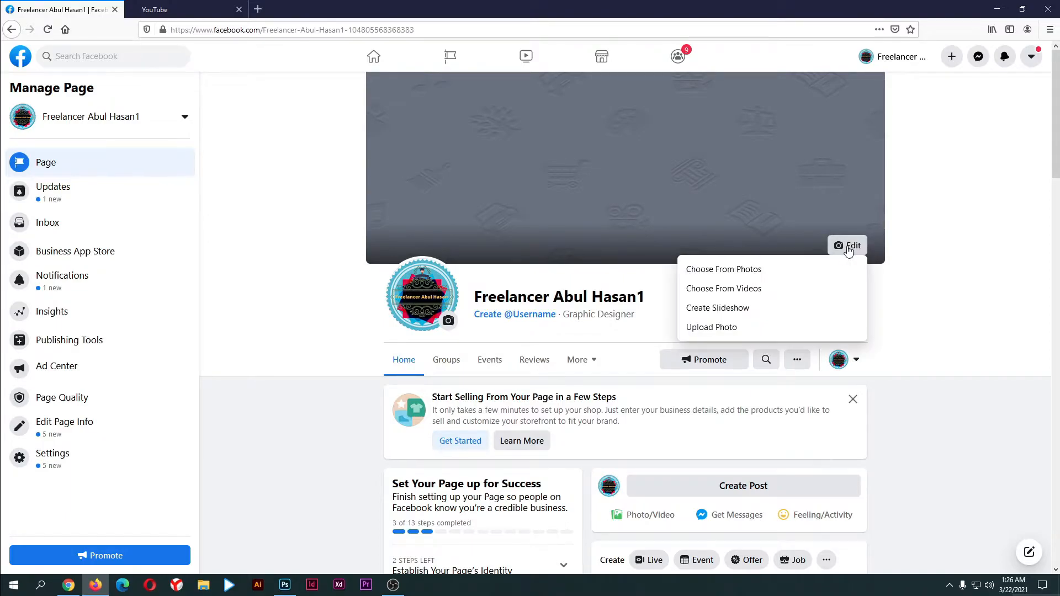
click(725, 330)
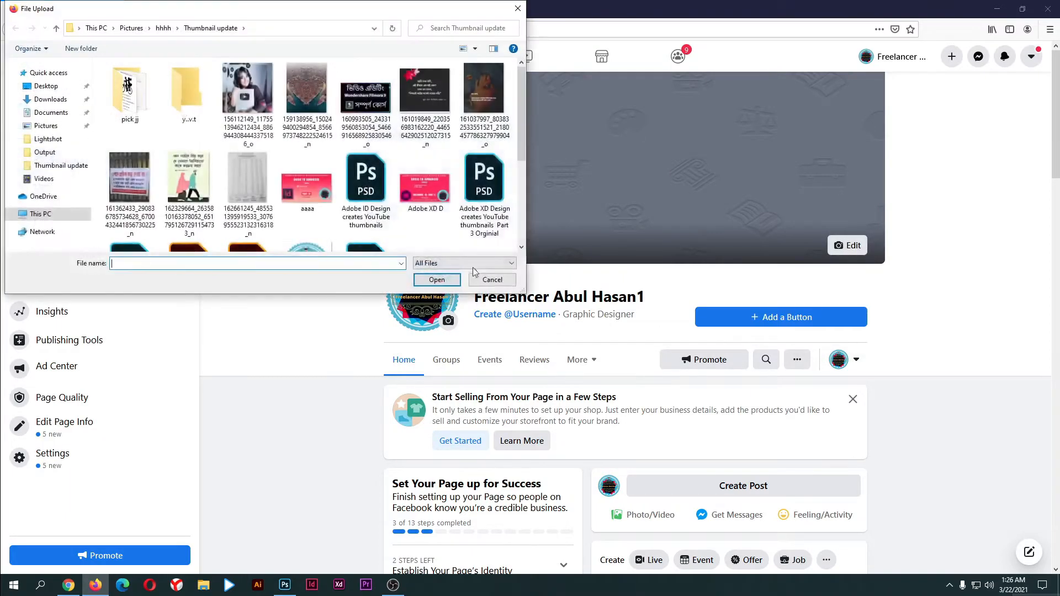
click(437, 280)
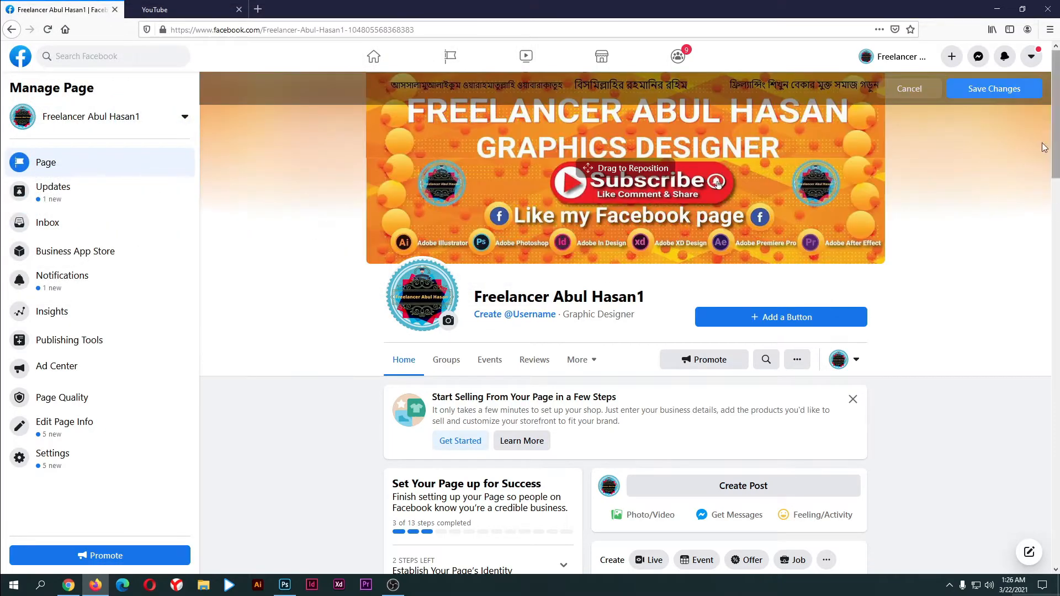
click(993, 88)
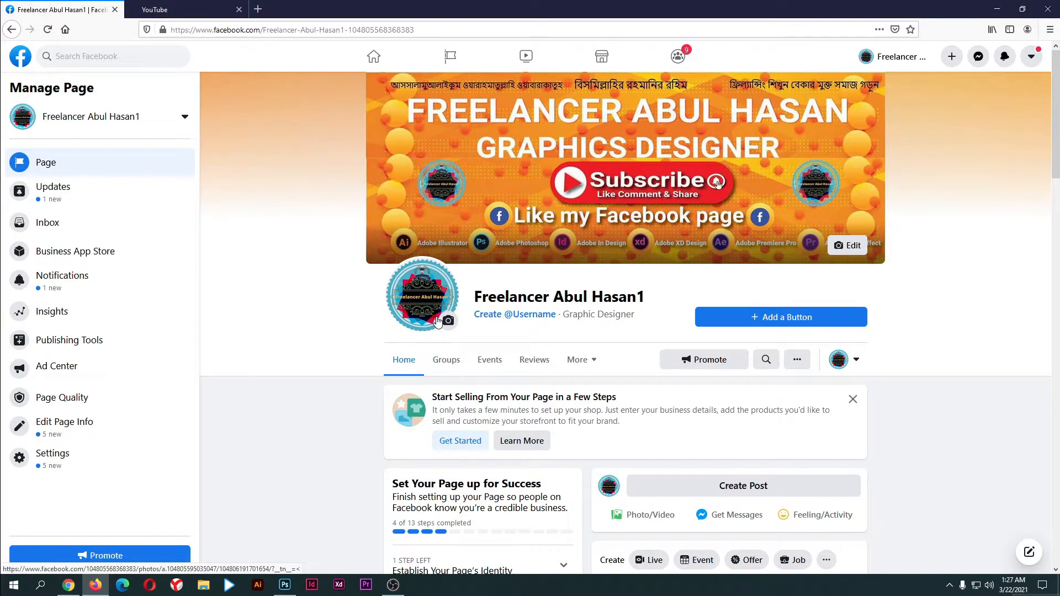
scroll(469, 326, down, 2)
Try to create a Page username, which is rejected as unavailable
scroll(552, 342, up, 2)
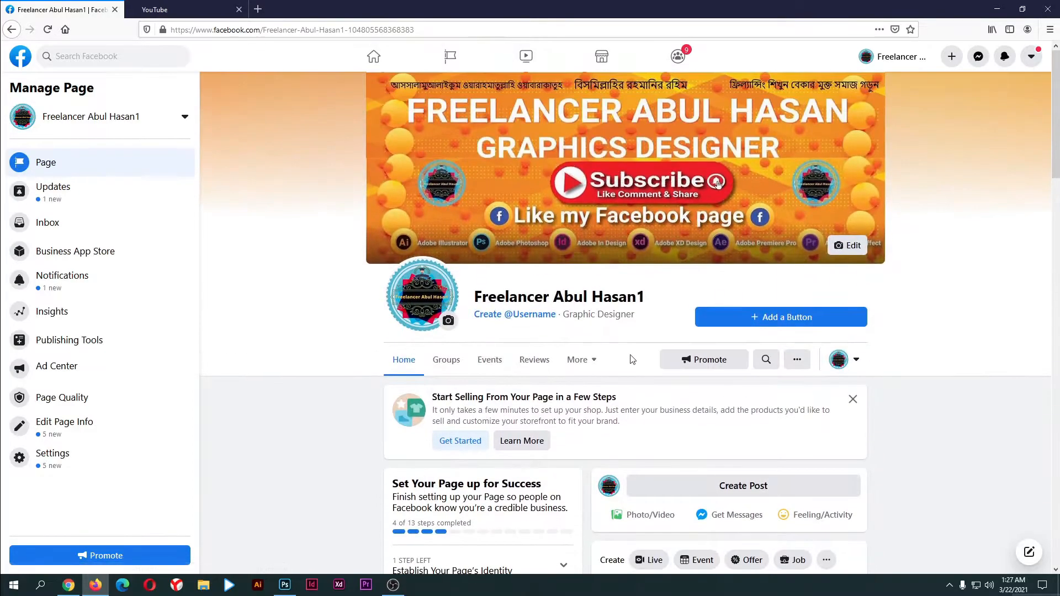
click(526, 320)
click(448, 355)
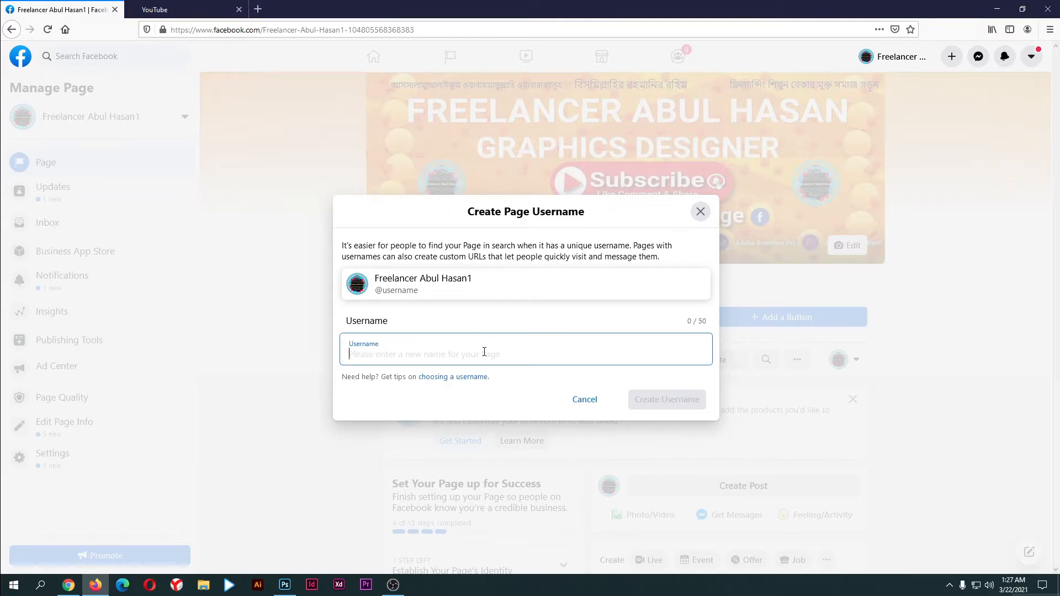
text(Freelancerabul12)
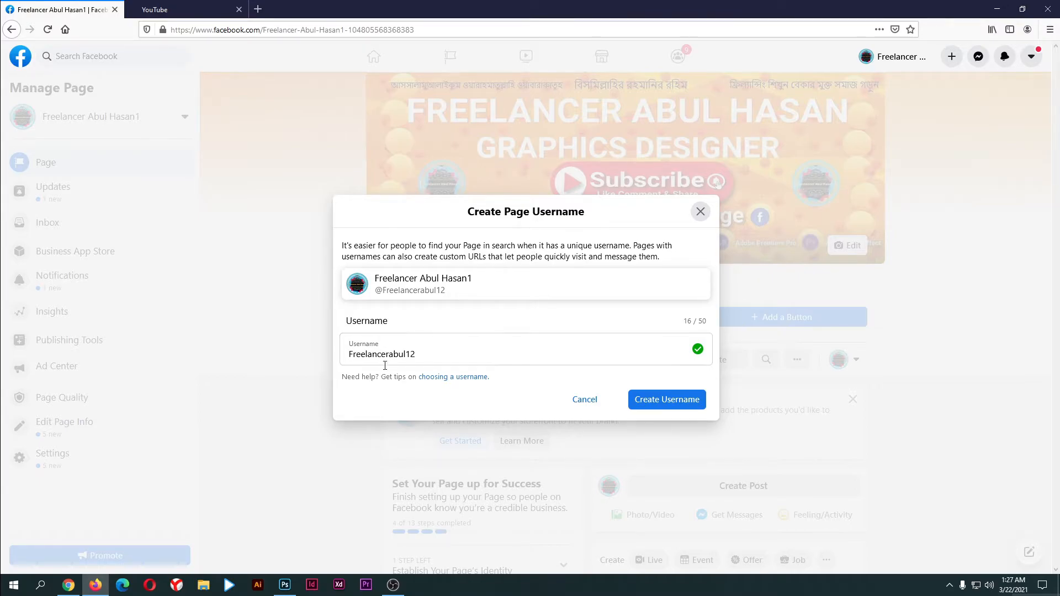
click(677, 405)
click(643, 339)
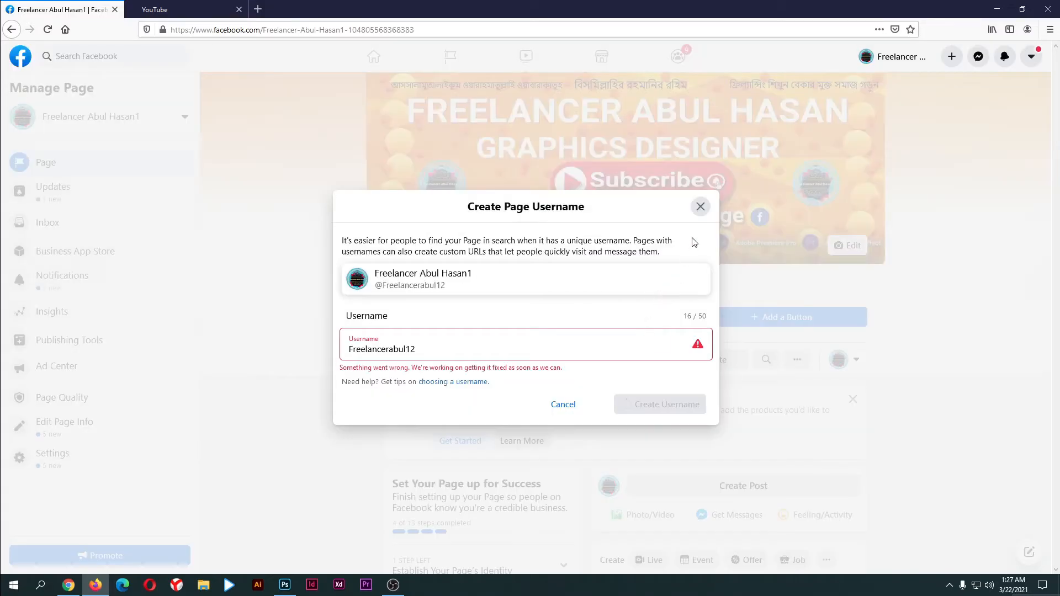
click(700, 212)
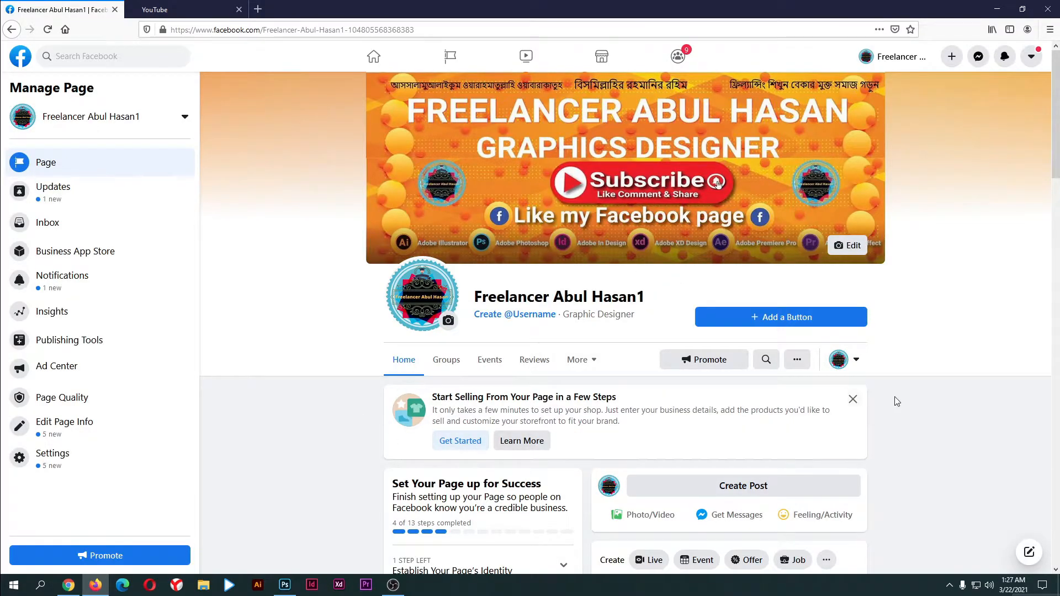
Dismiss the Start Selling From Your Page card and close the username dialog unsaved
click(853, 399)
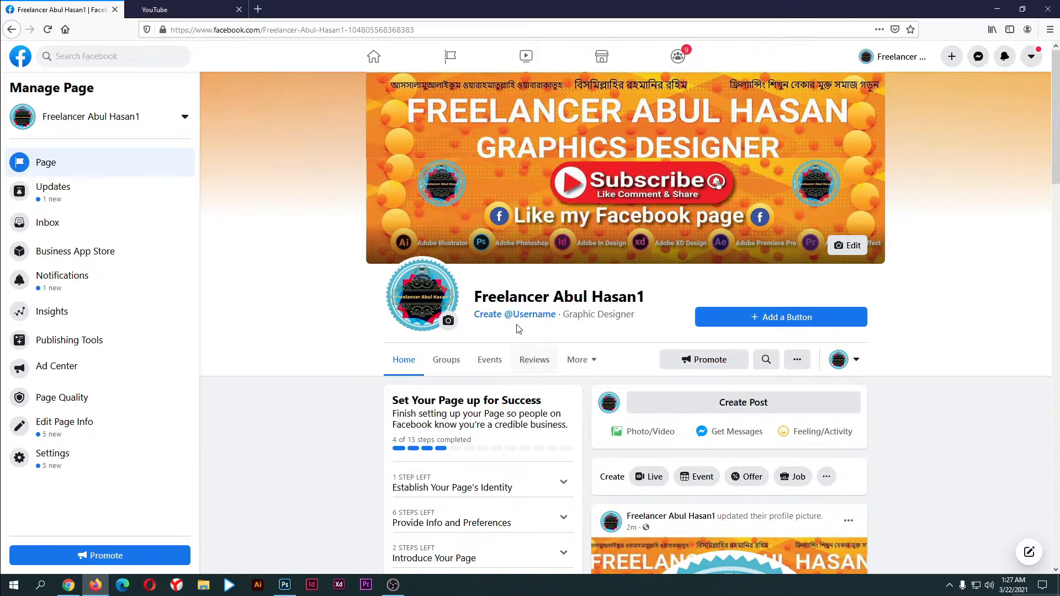
click(529, 315)
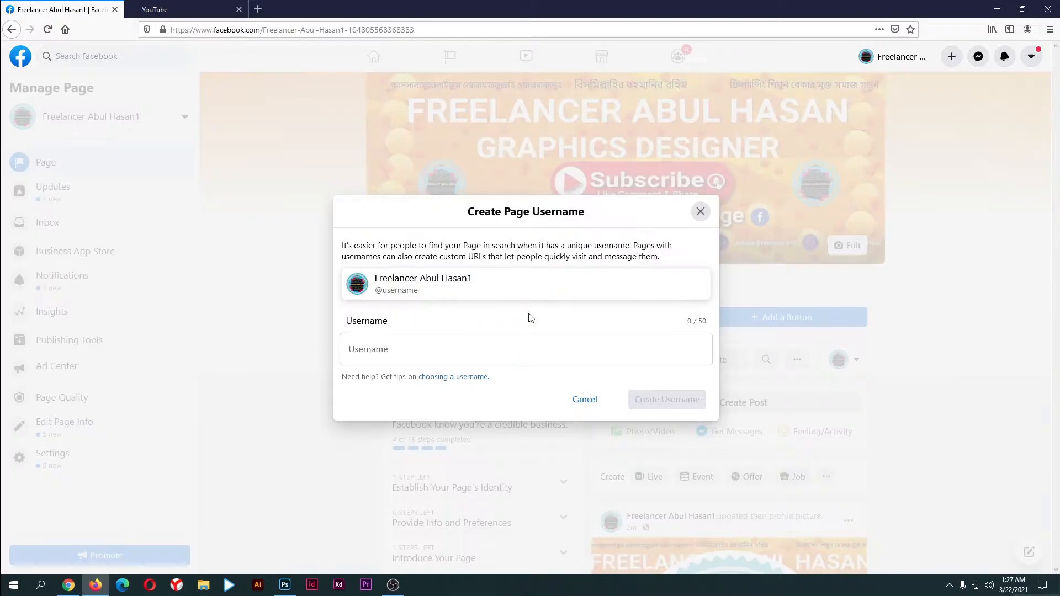
click(410, 356)
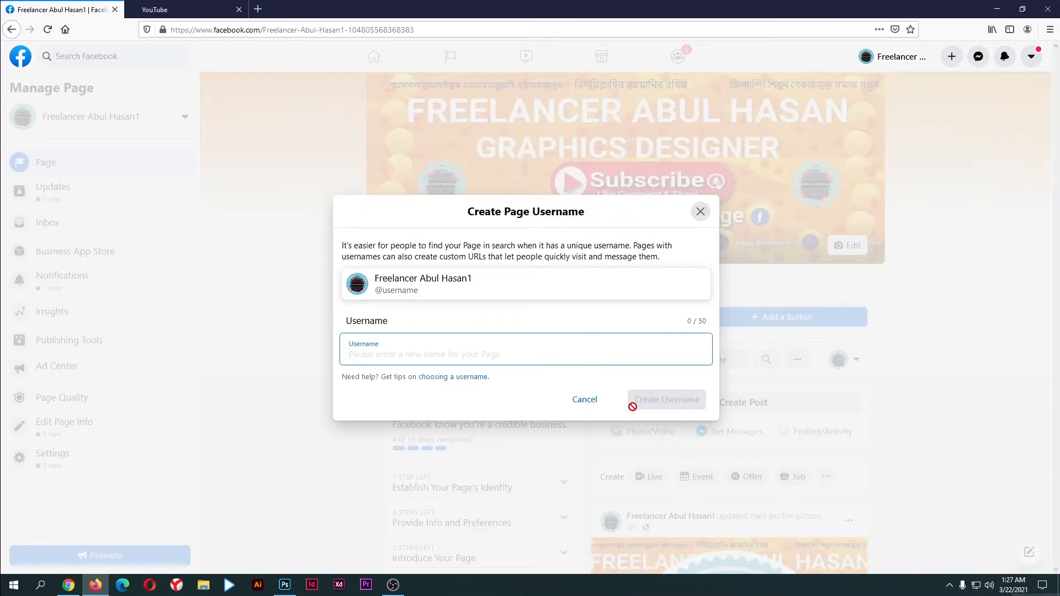
click(701, 211)
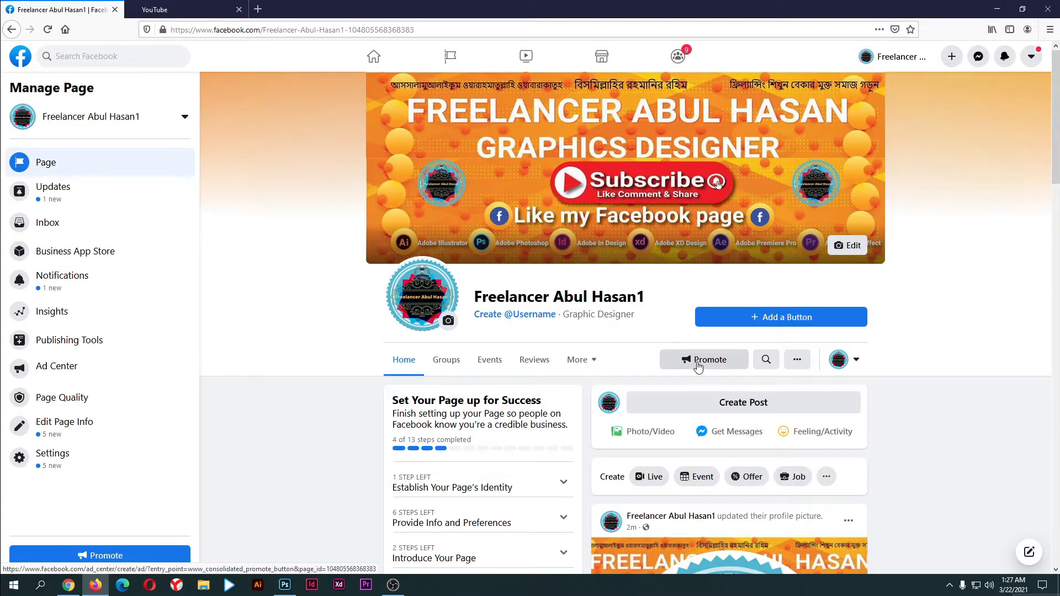
Choose Follow from the Edit Action Button list as the Page's action button
click(804, 319)
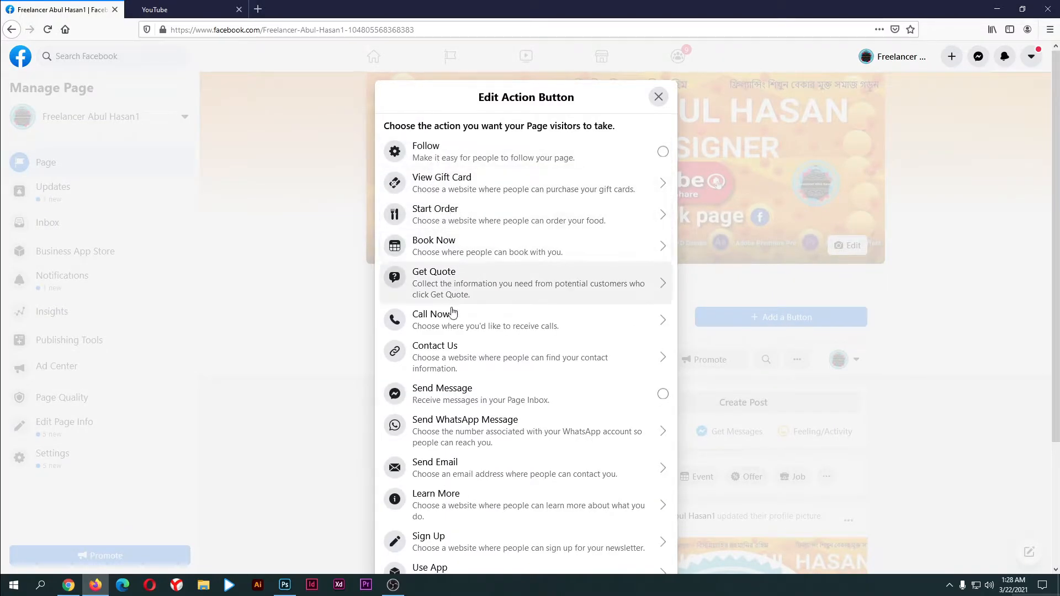
scroll(444, 314, down, 1)
scroll(433, 367, down, 2)
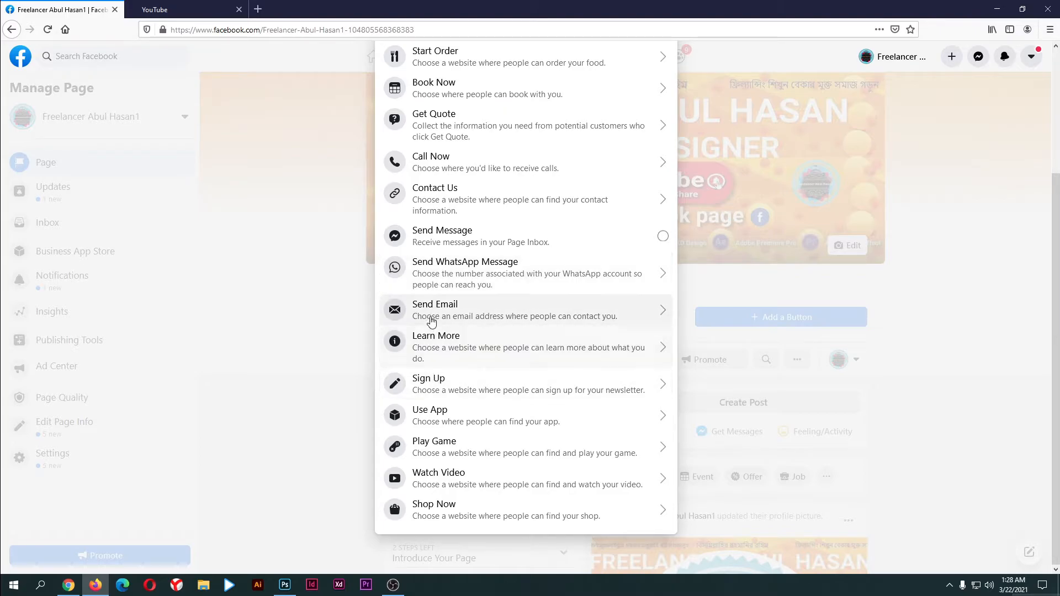
scroll(553, 178, up, 3)
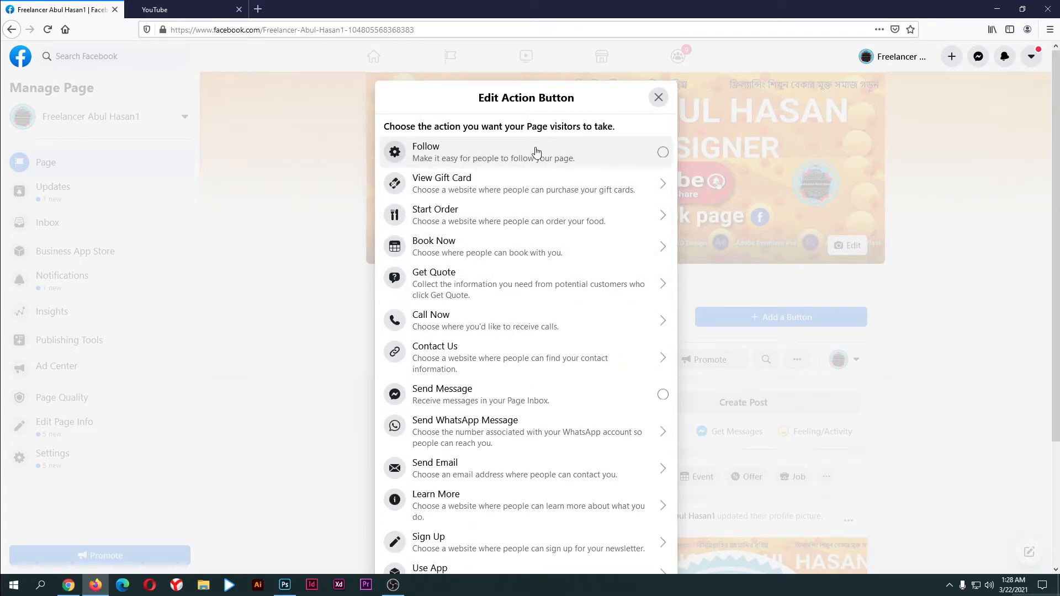
click(452, 147)
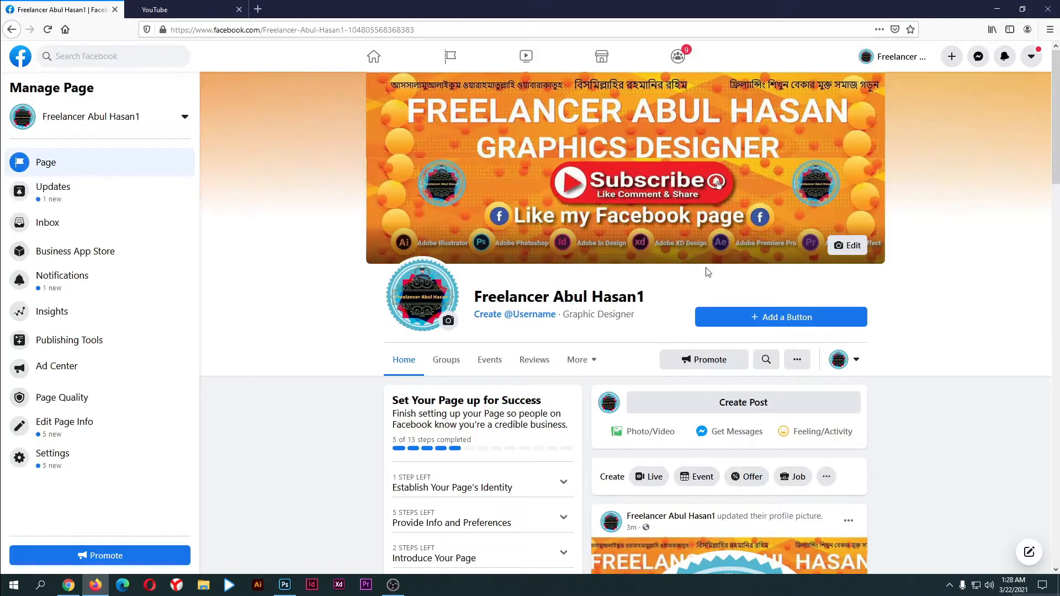
scroll(828, 342, down, 1)
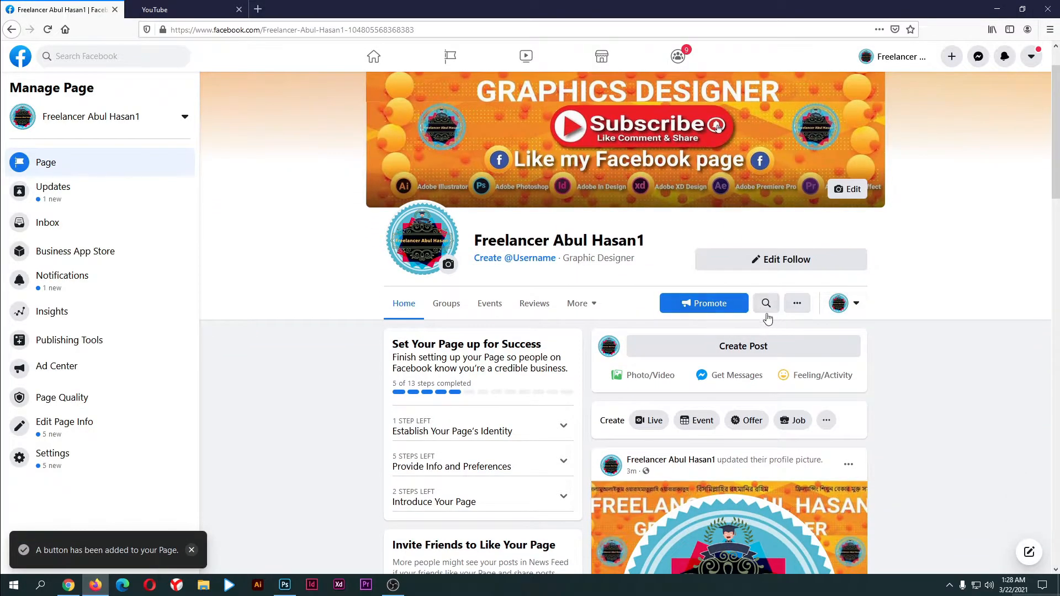
click(805, 268)
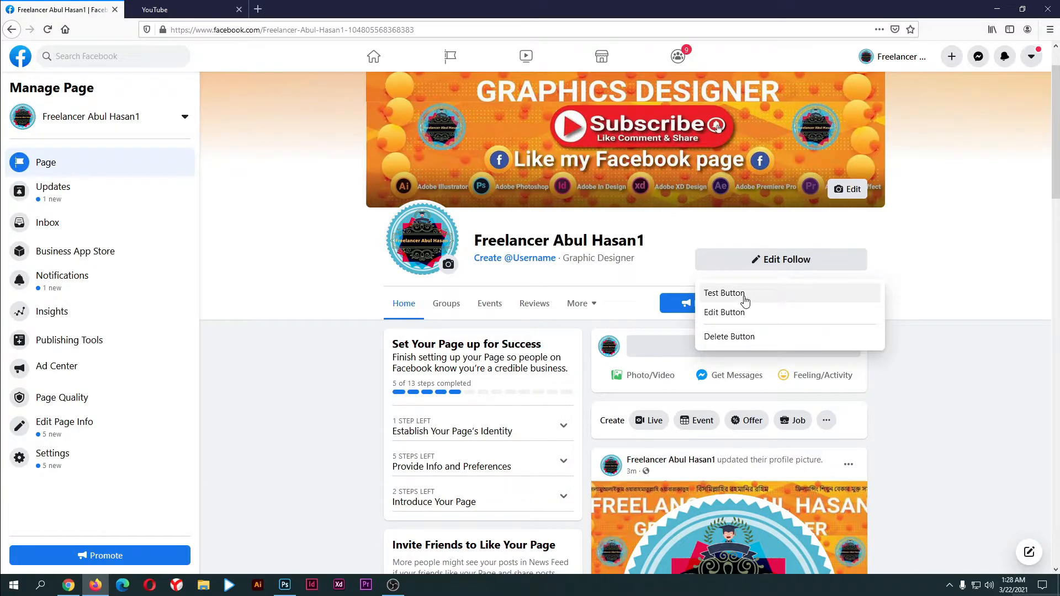
Test the Follow button, like the Page, and open Edit Page Info
click(896, 290)
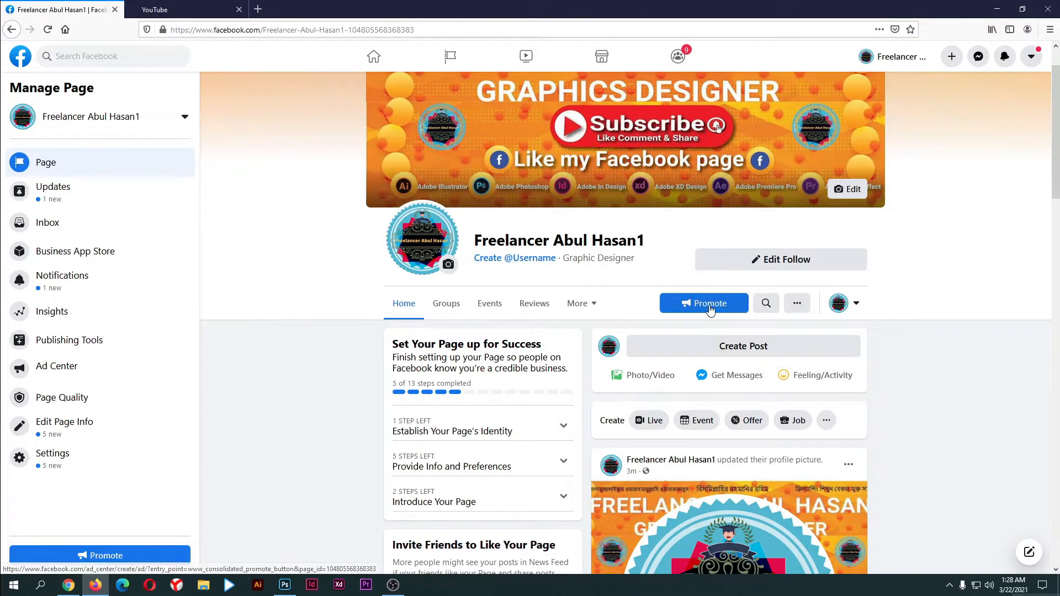
click(800, 310)
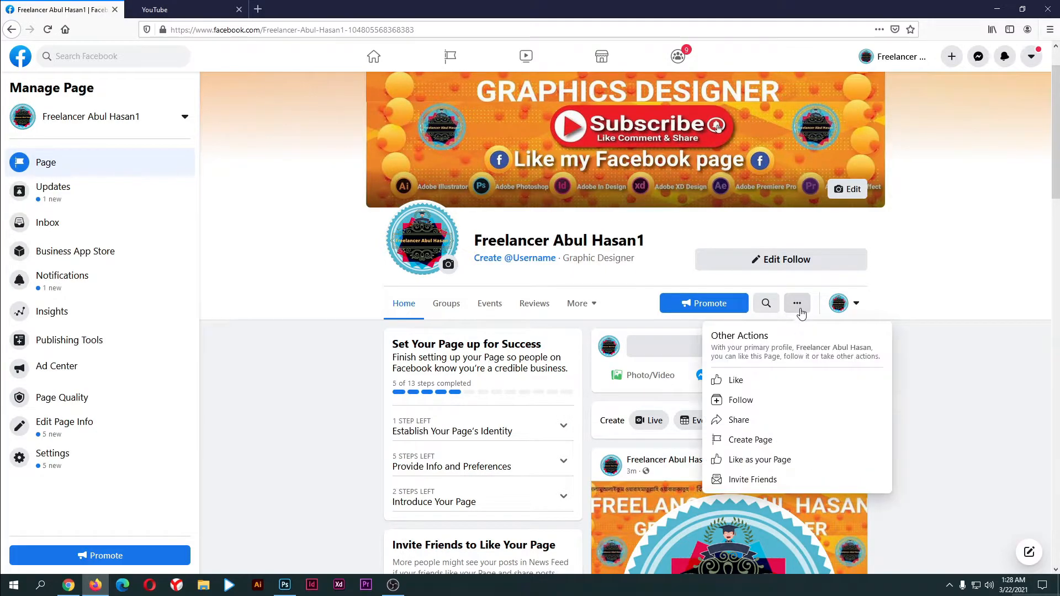
click(735, 381)
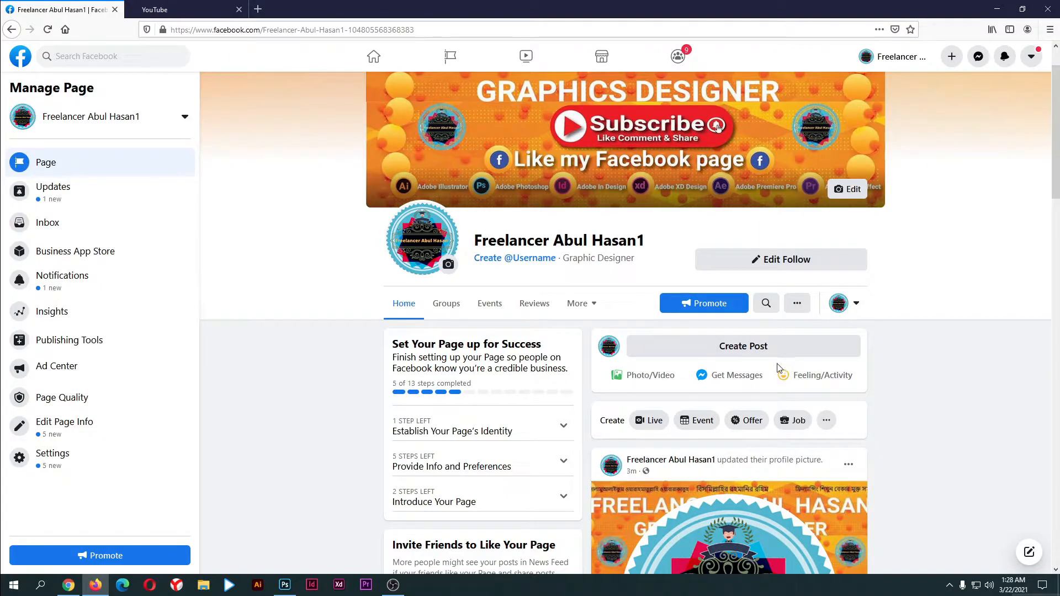
scroll(715, 376, up, 1)
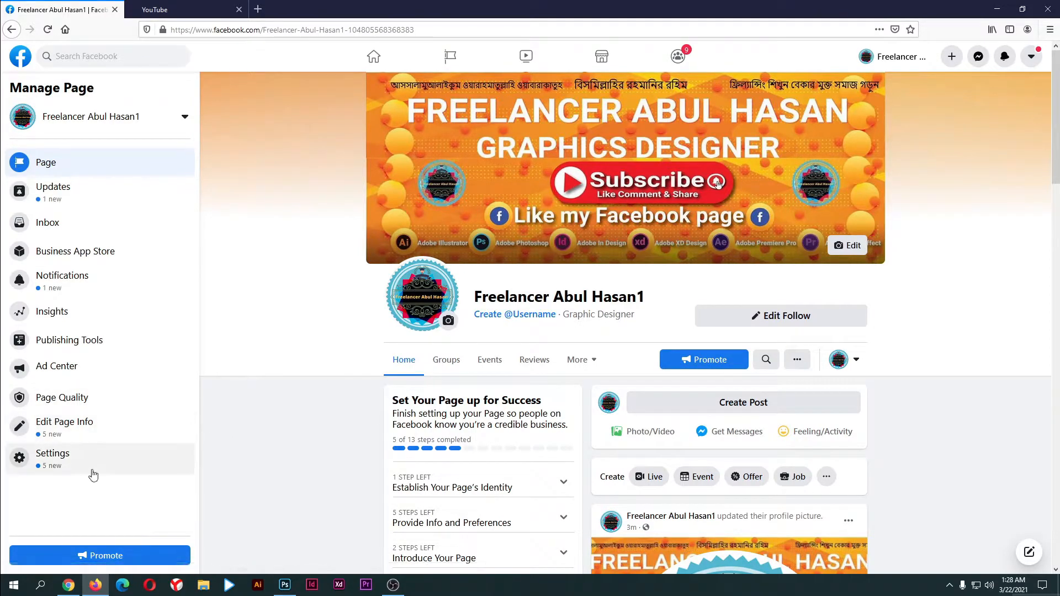
click(60, 429)
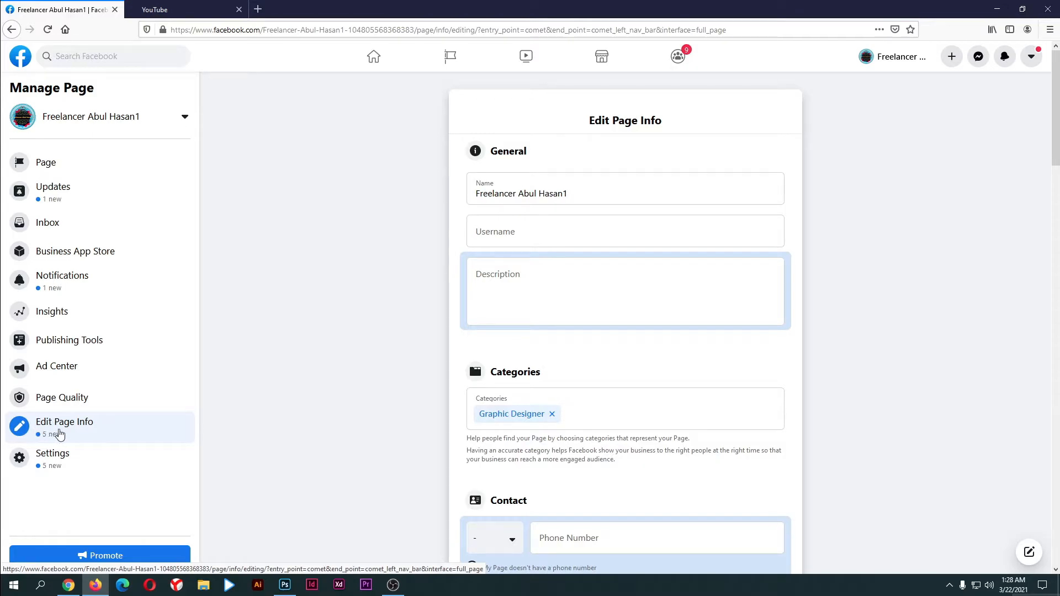
click(592, 191)
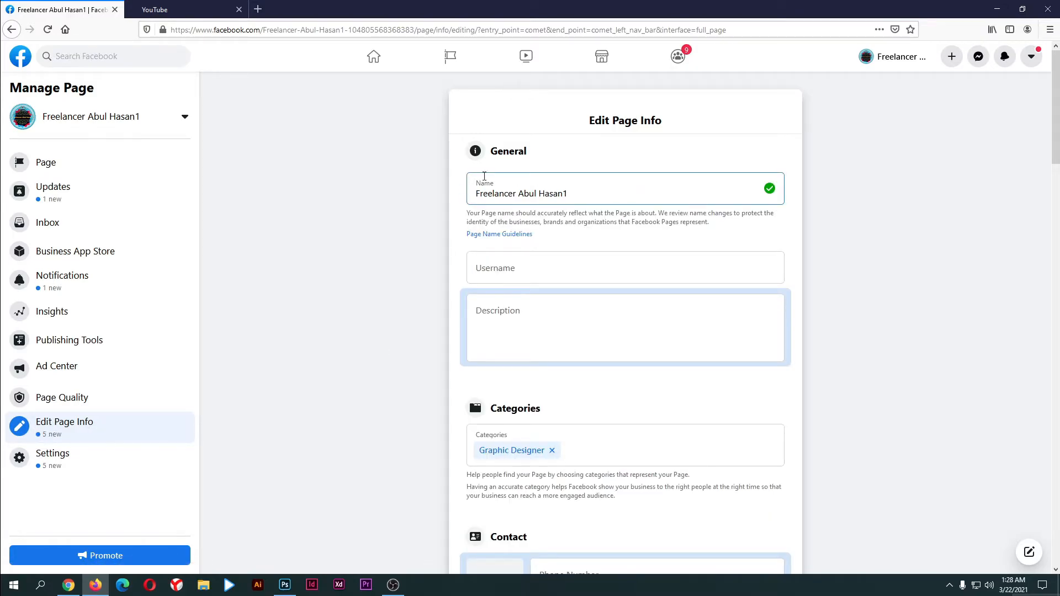
drag(570, 194, 470, 195)
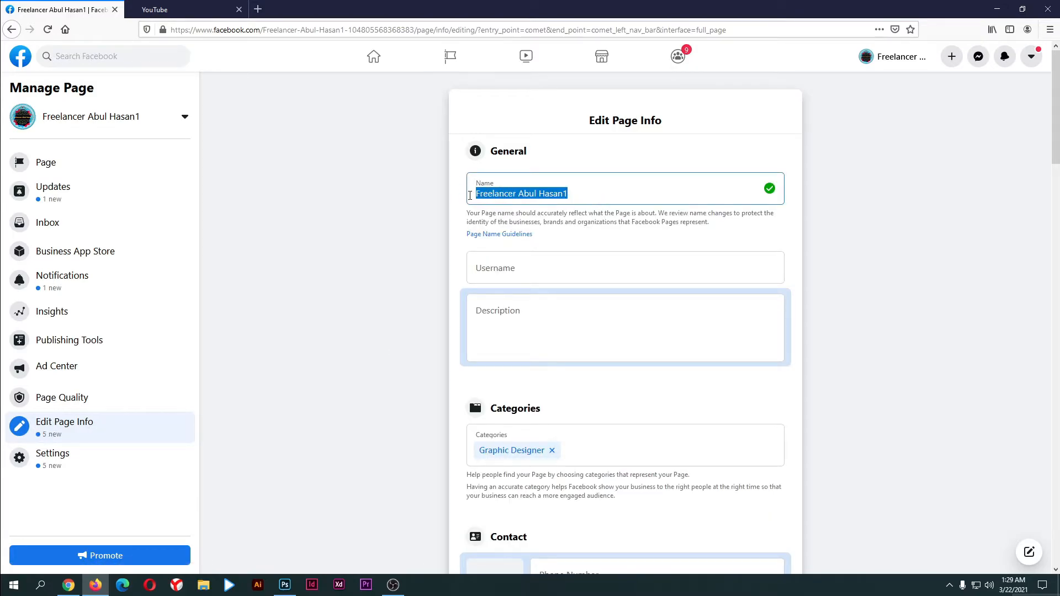
click(671, 191)
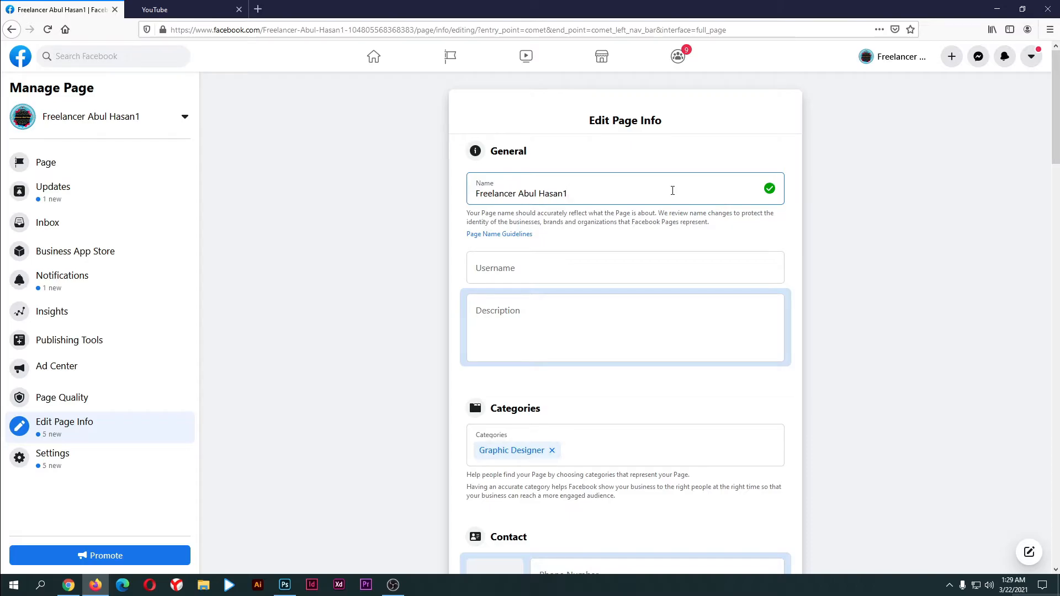
click(558, 268)
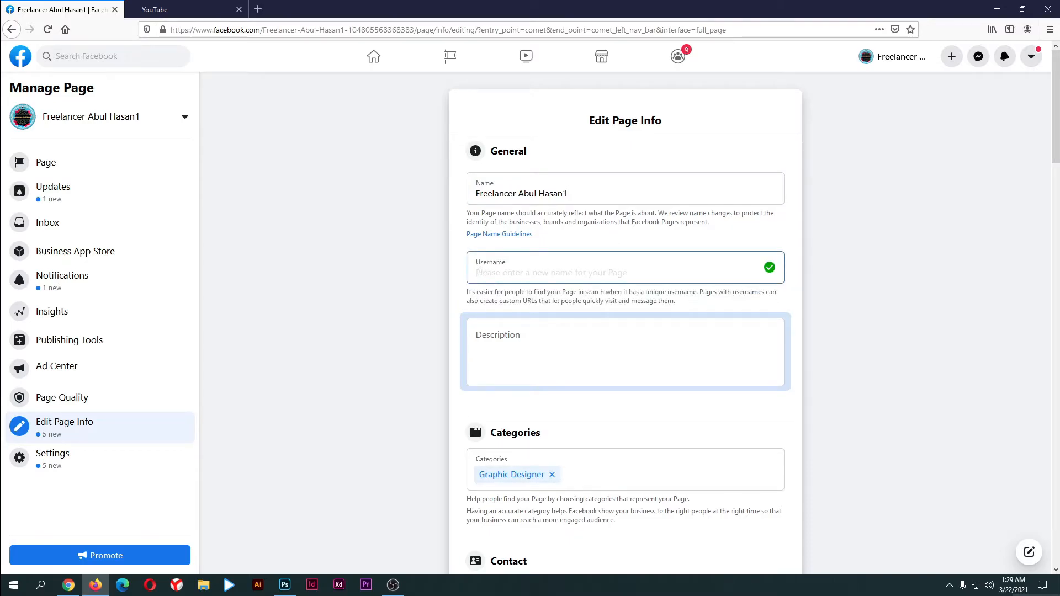
click(601, 343)
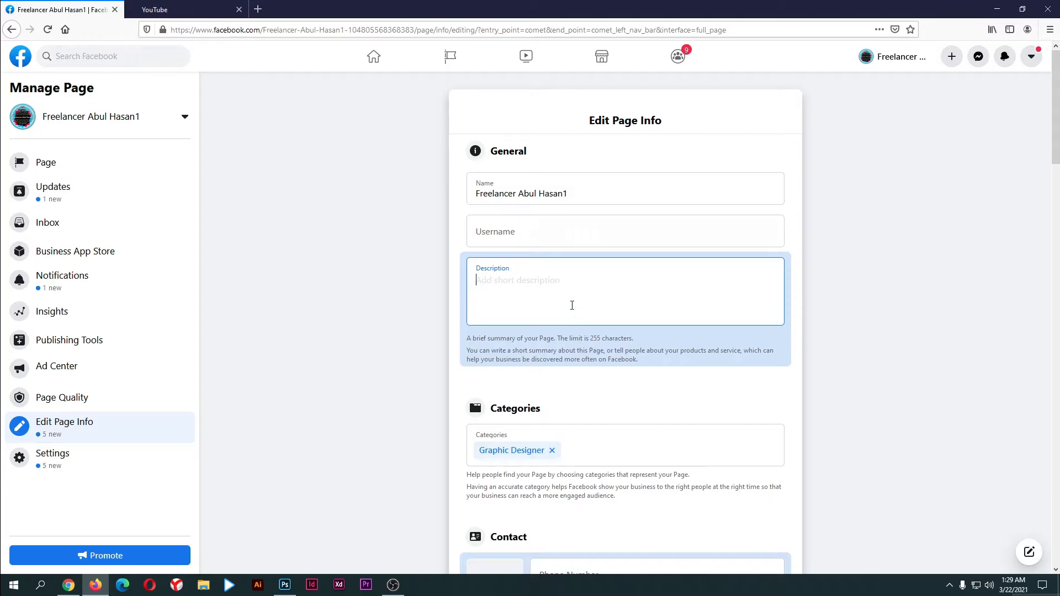
click(509, 284)
double_click(592, 343)
click(601, 302)
scroll(615, 298, down, 2)
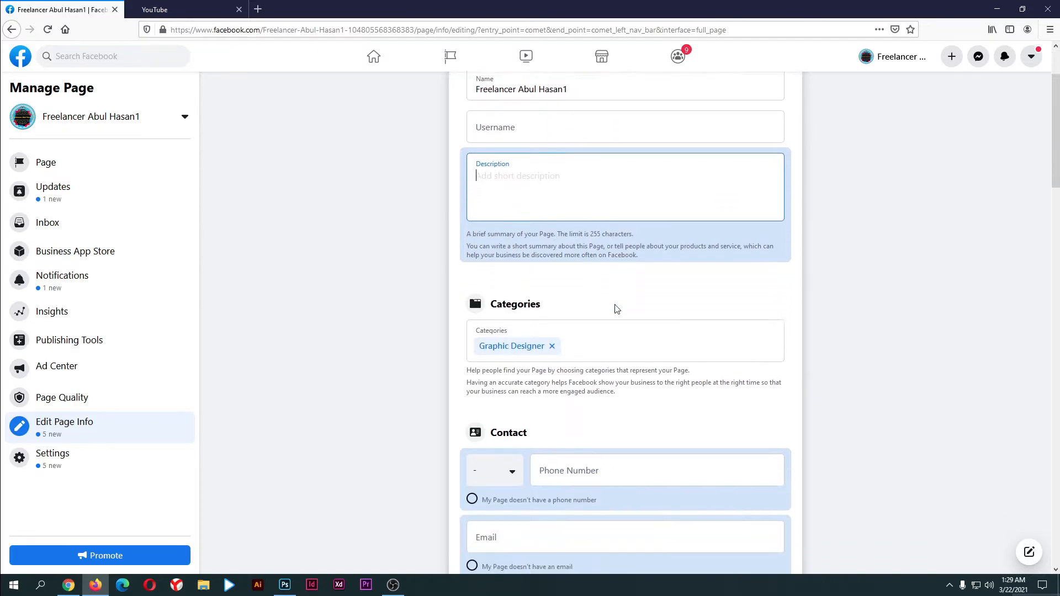
click(601, 333)
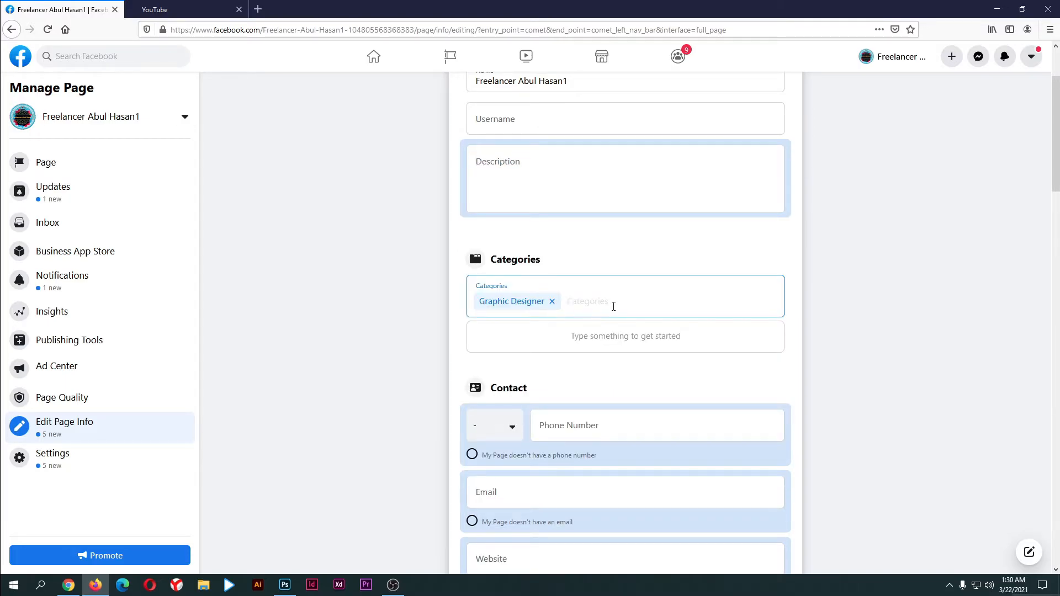
text(Co)
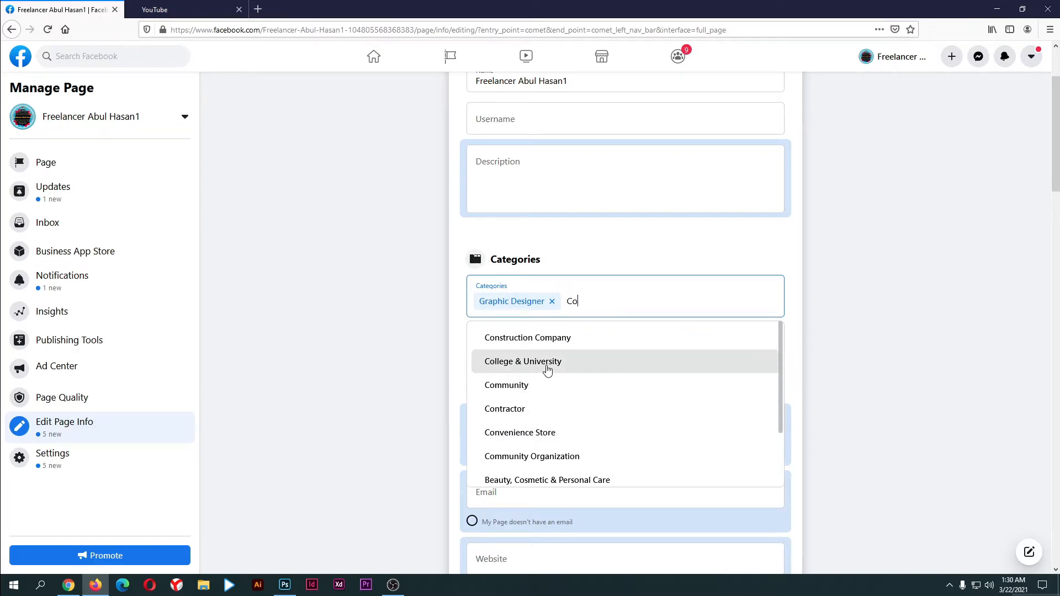
click(546, 369)
click(654, 302)
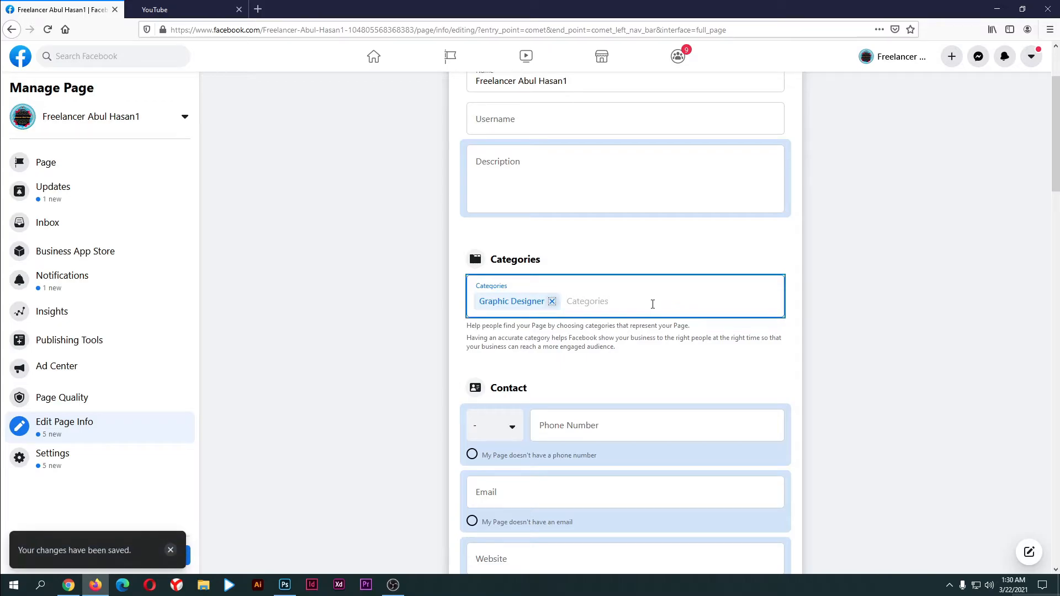
click(644, 303)
text(v)
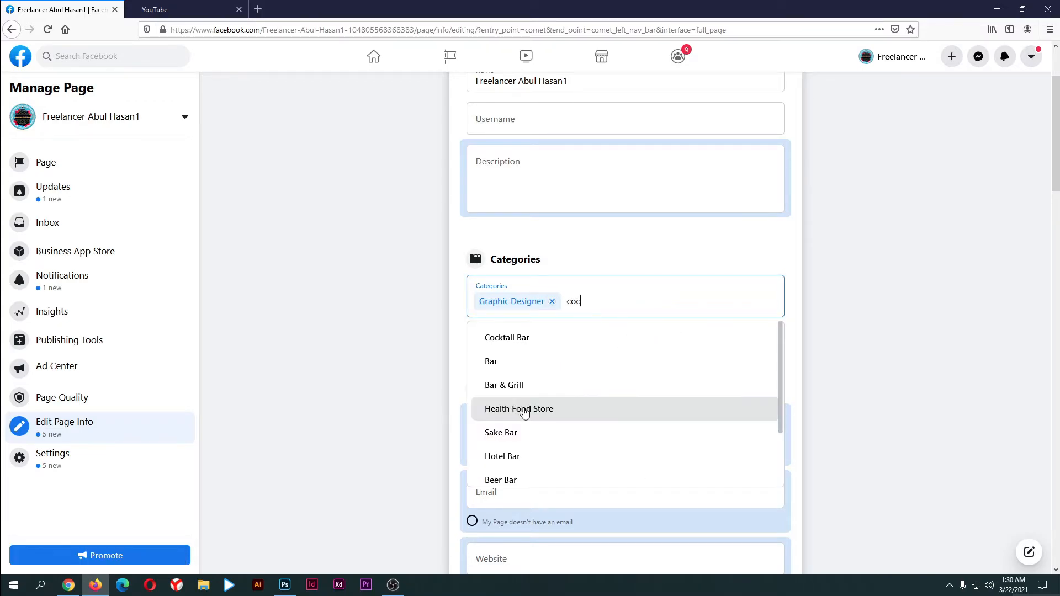
click(519, 408)
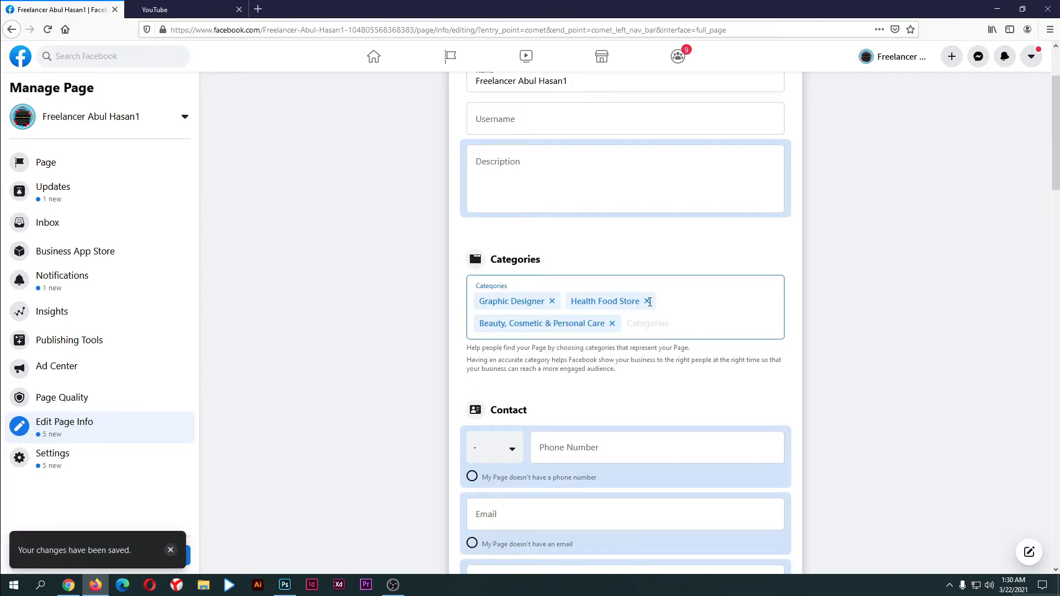
click(627, 325)
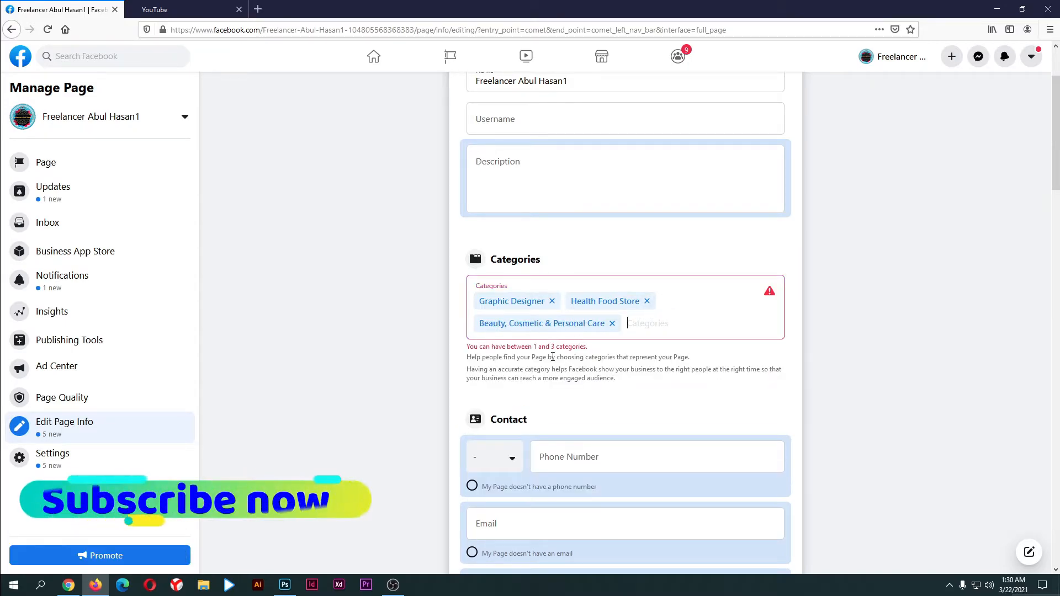
drag(532, 346, 544, 347)
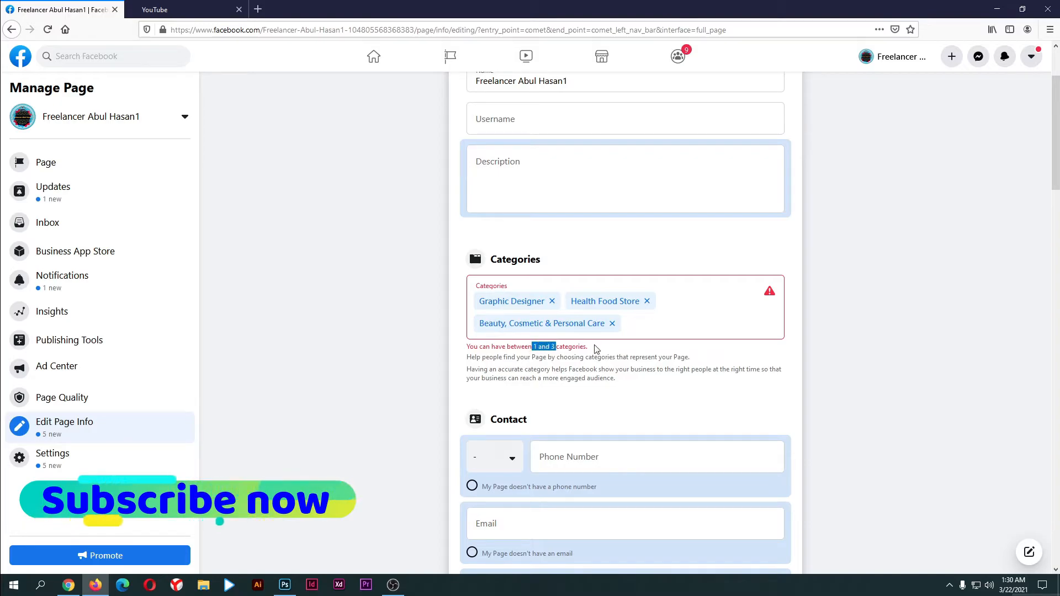
click(652, 329)
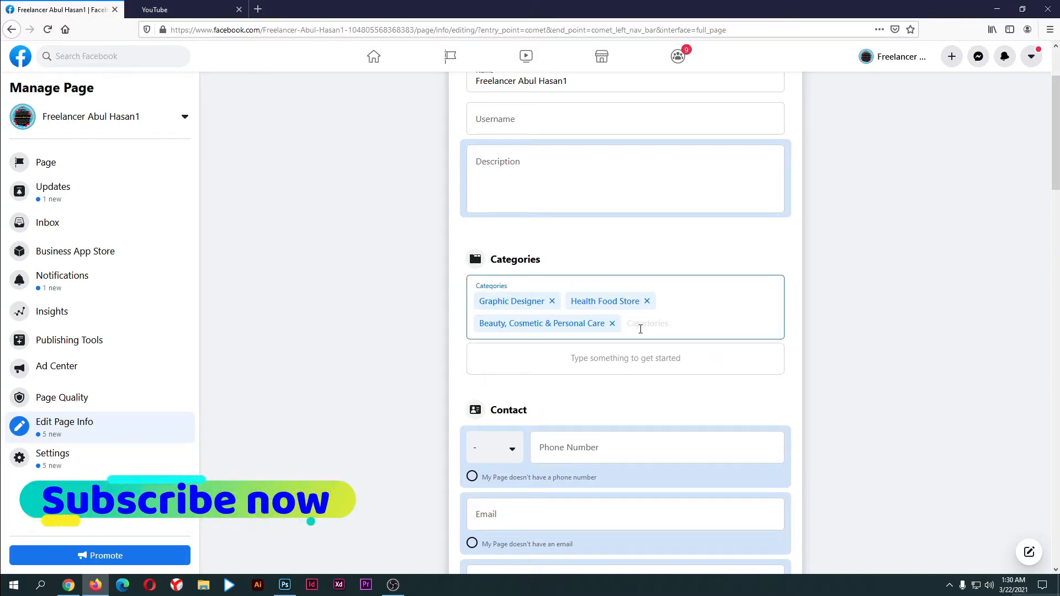
click(611, 323)
click(646, 301)
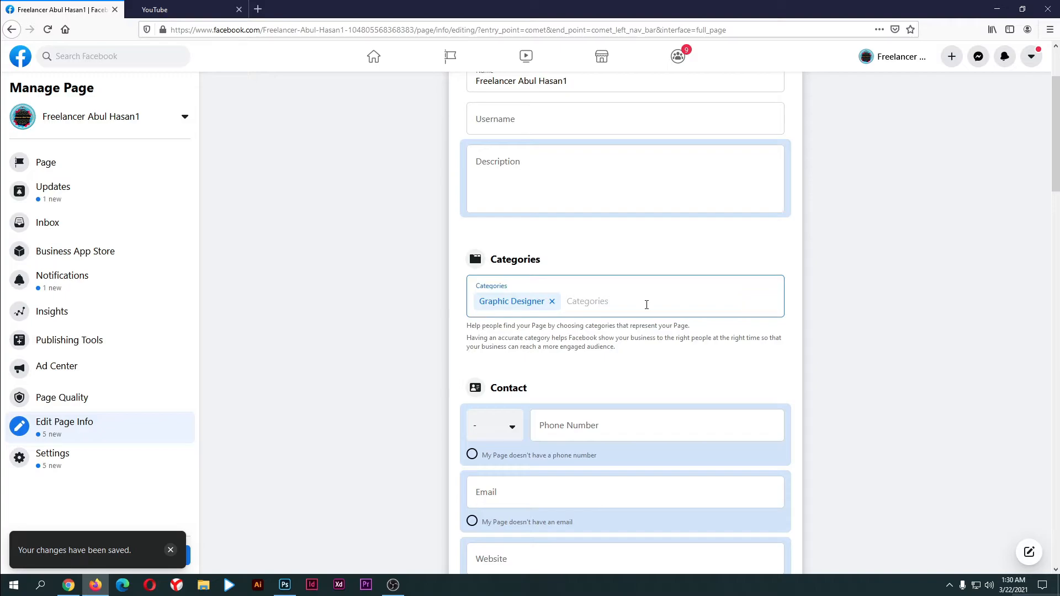
scroll(643, 308, down, 2)
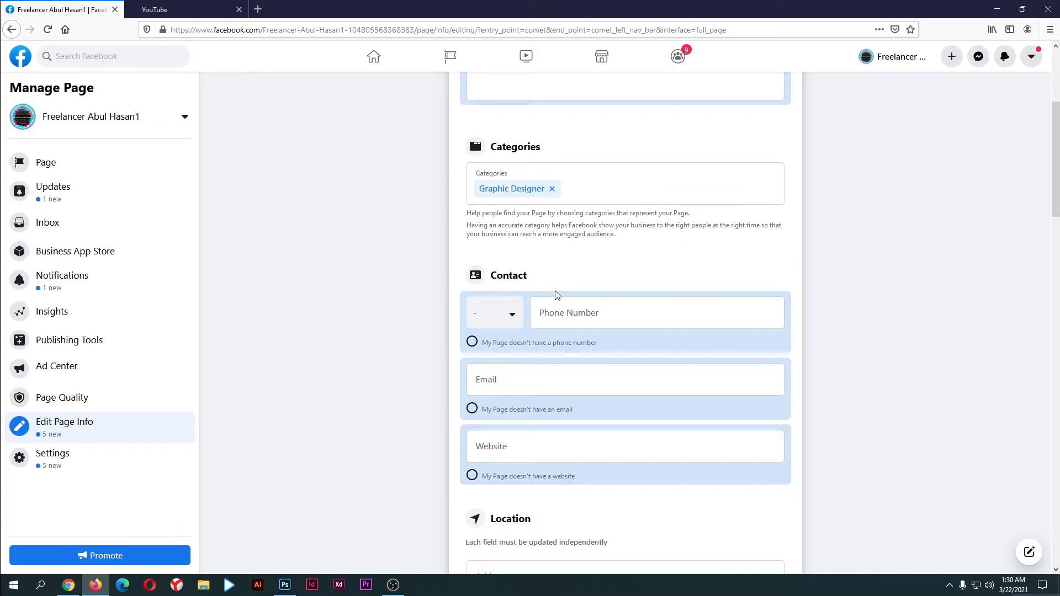
In Contact, select the no-phone-number, no-email and no-website options for the Page
click(513, 321)
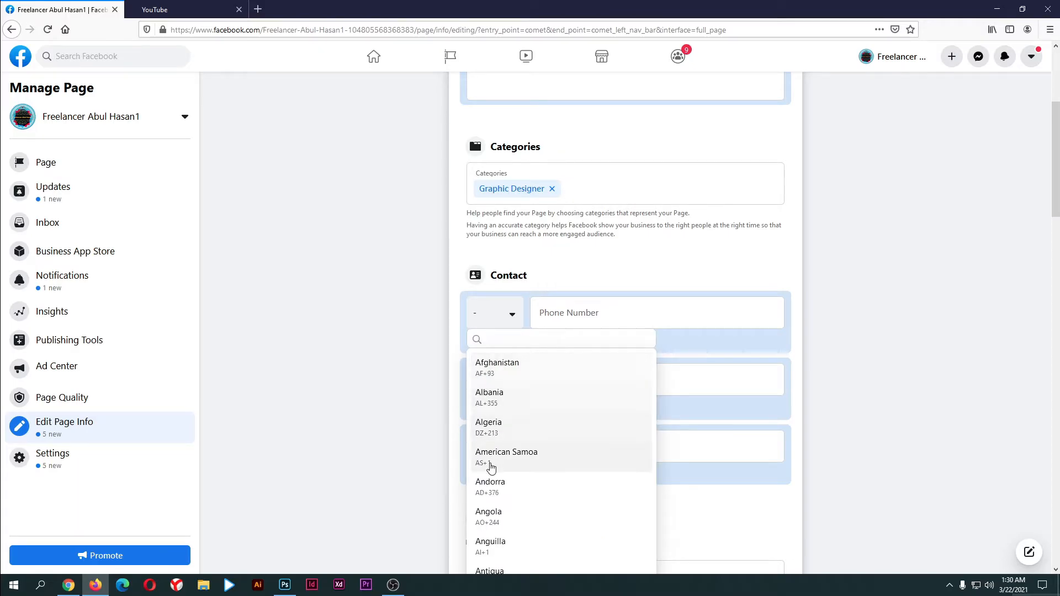
click(677, 321)
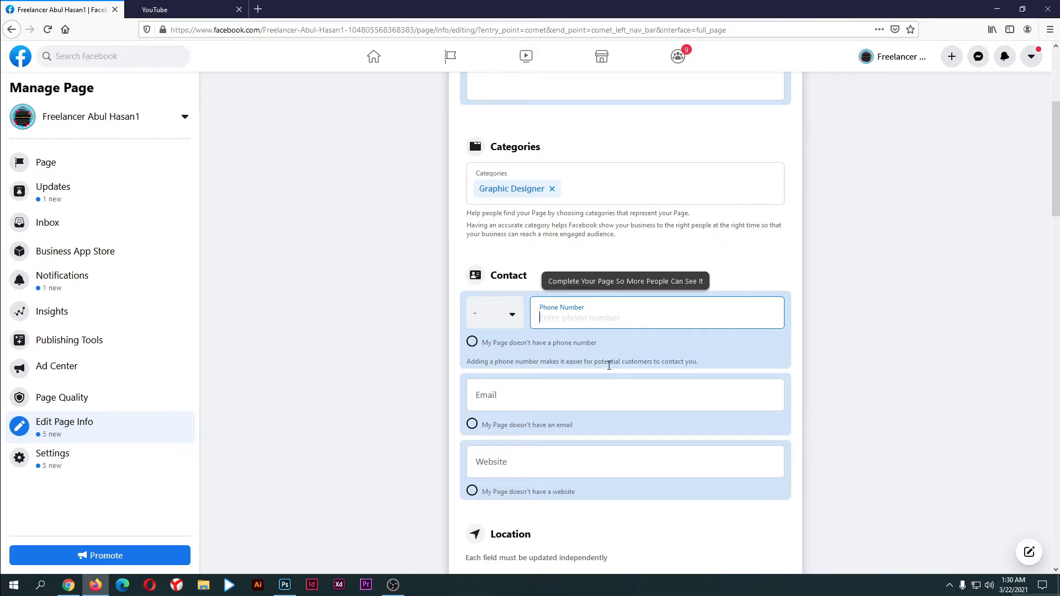
click(472, 344)
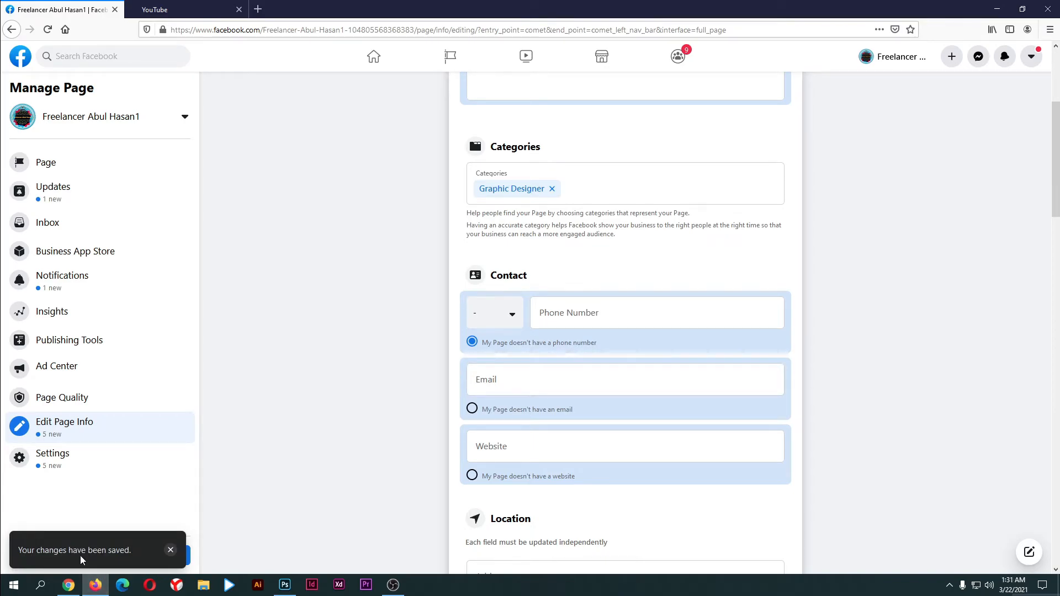
scroll(607, 304, down, 2)
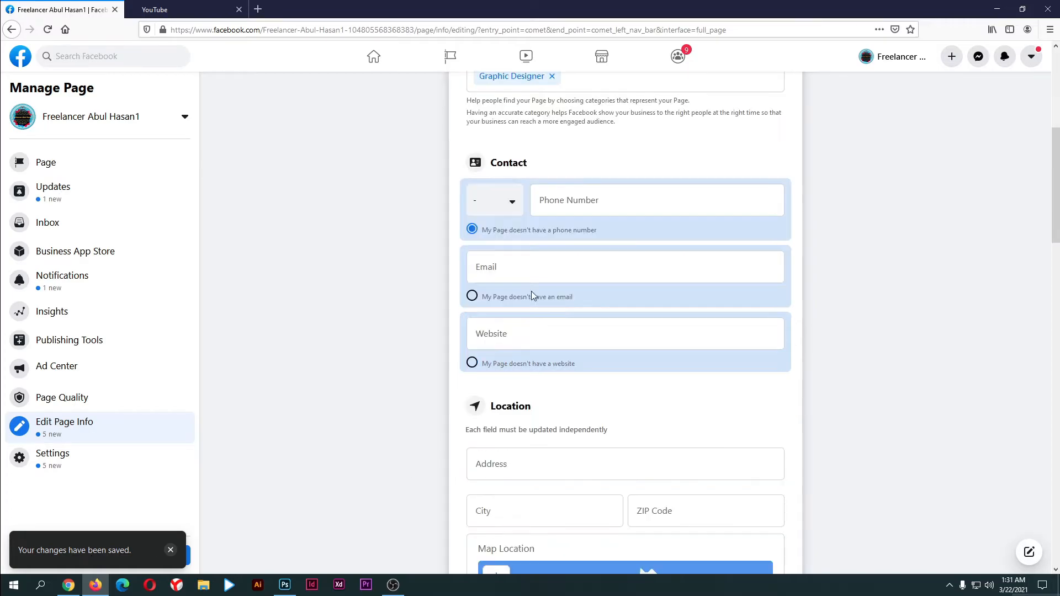
click(611, 279)
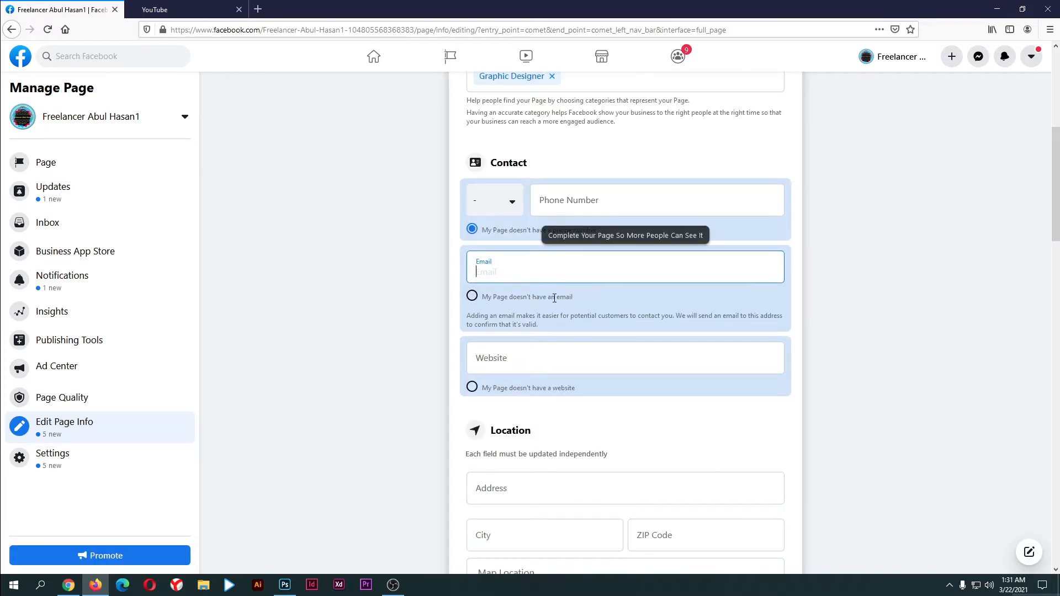
click(472, 297)
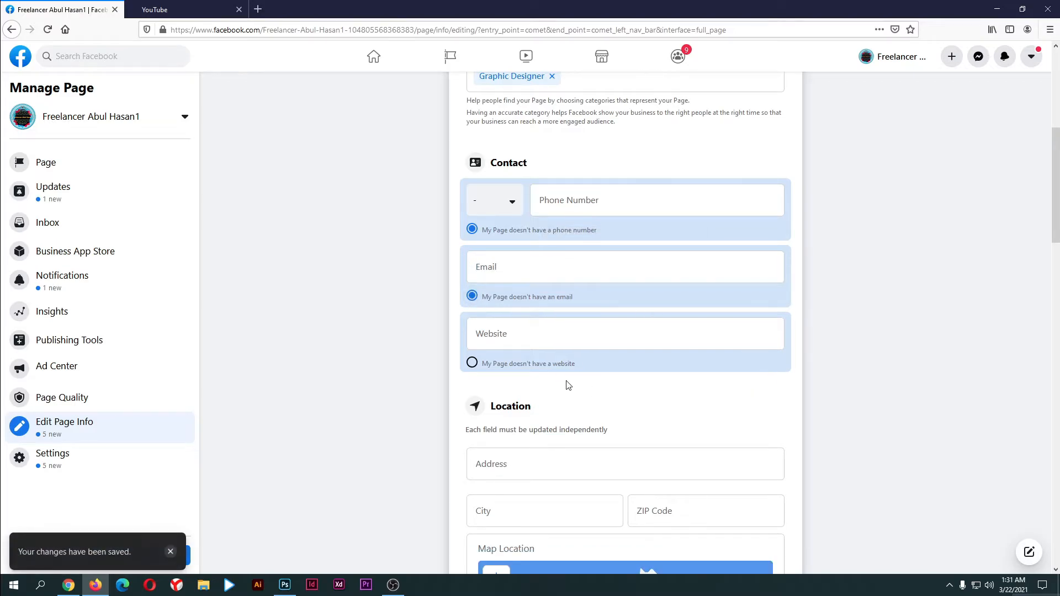
click(553, 332)
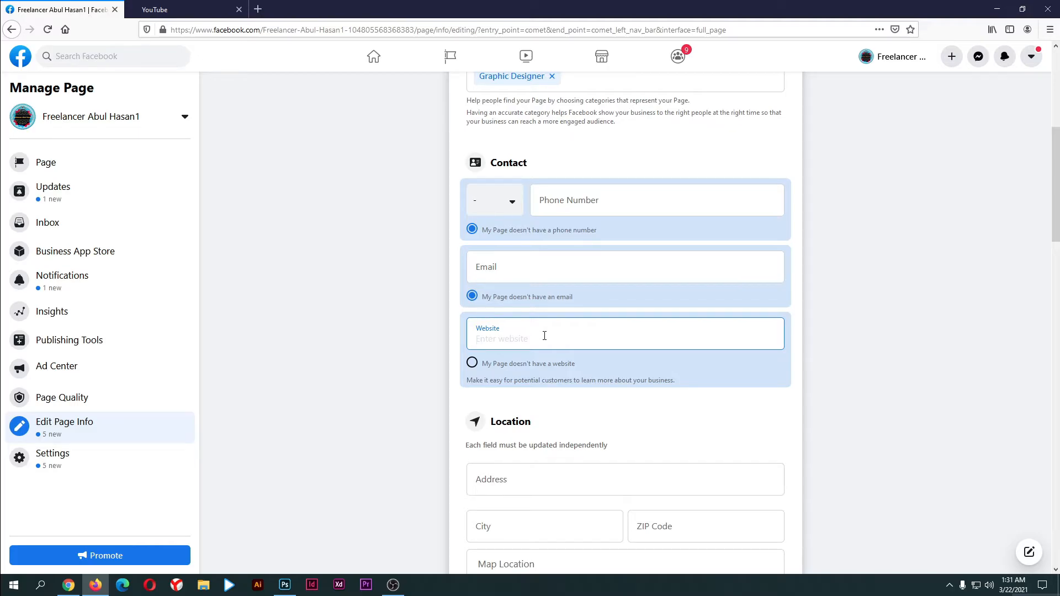
click(472, 363)
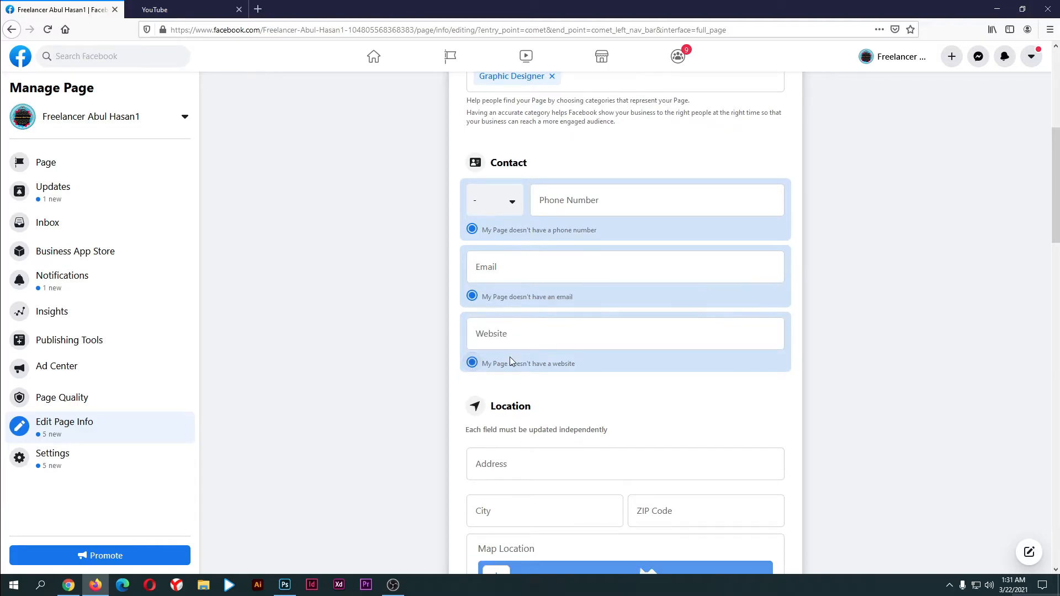
scroll(509, 356, down, 3)
click(535, 302)
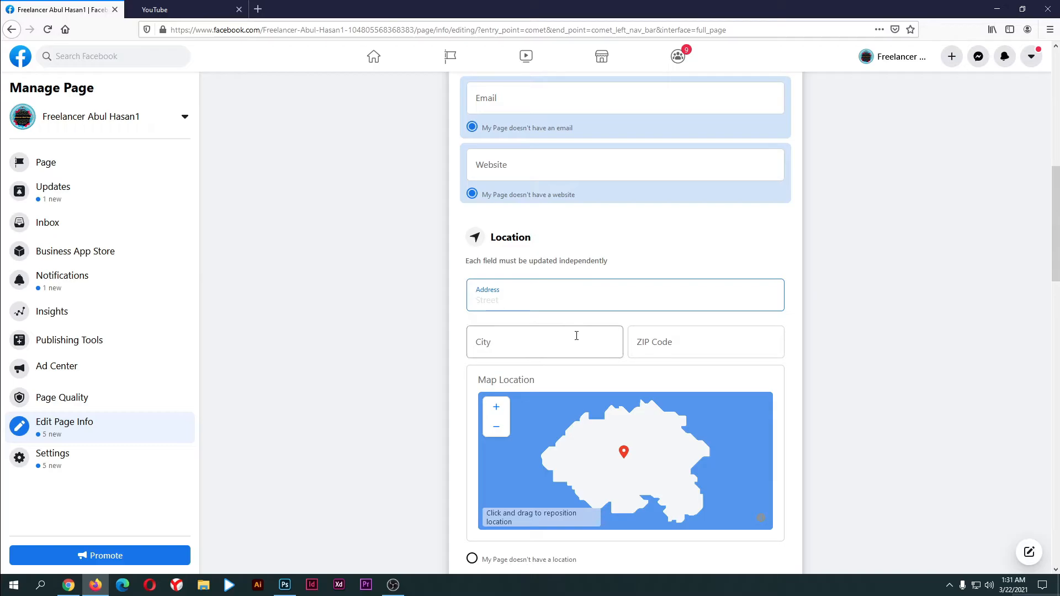
click(563, 351)
click(685, 346)
scroll(686, 365, down, 4)
scroll(686, 375, up, 2)
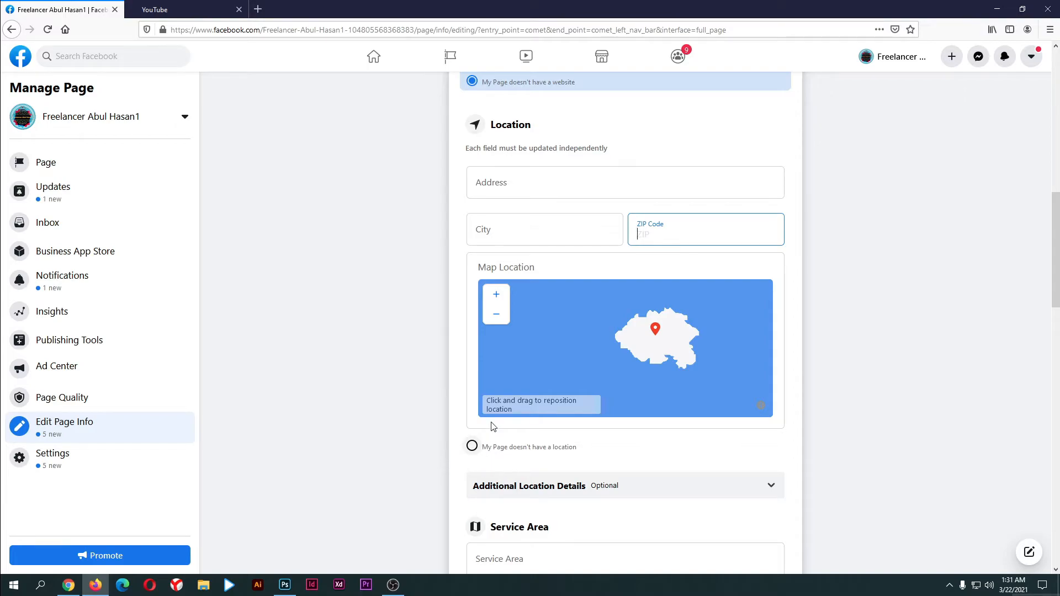
click(490, 182)
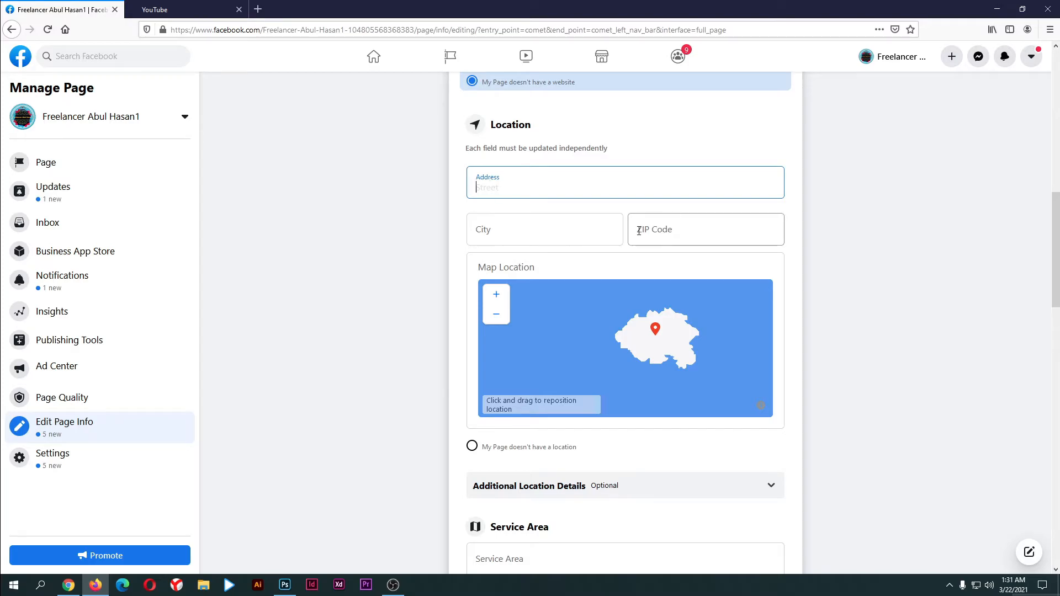
scroll(571, 238, down, 4)
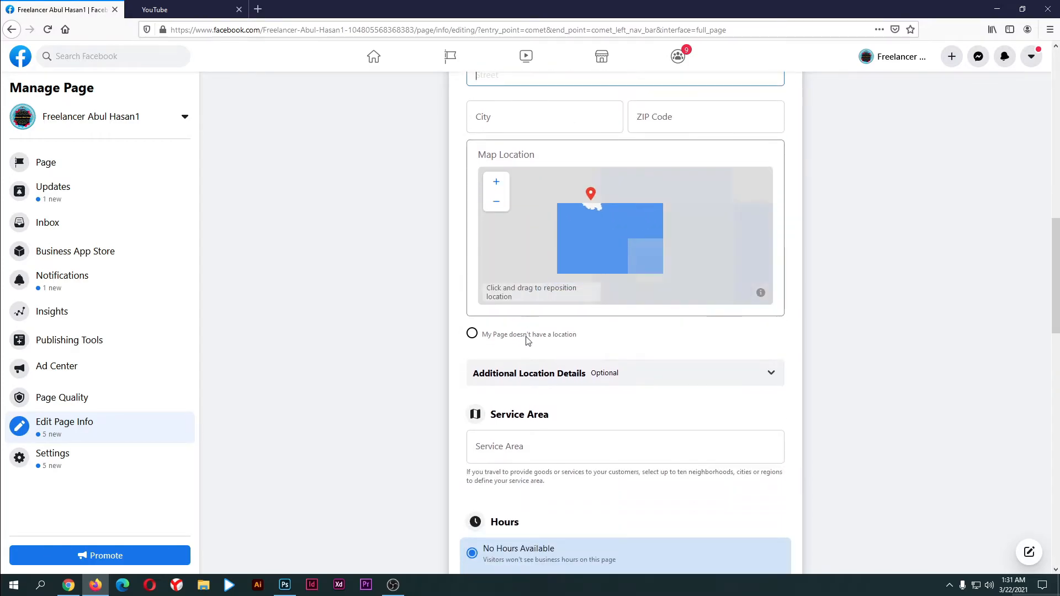
click(559, 331)
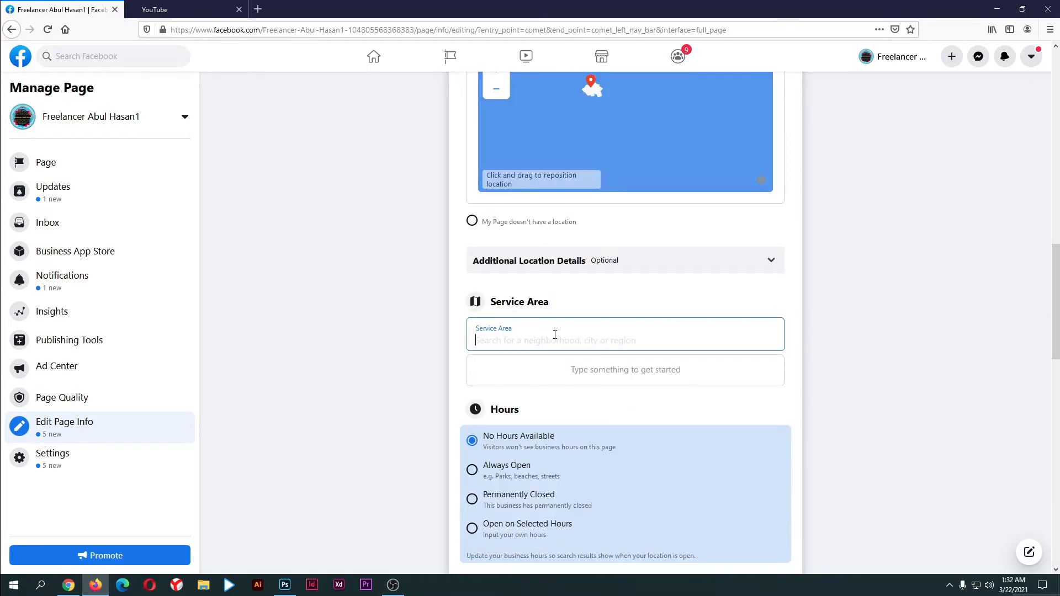
text(g)
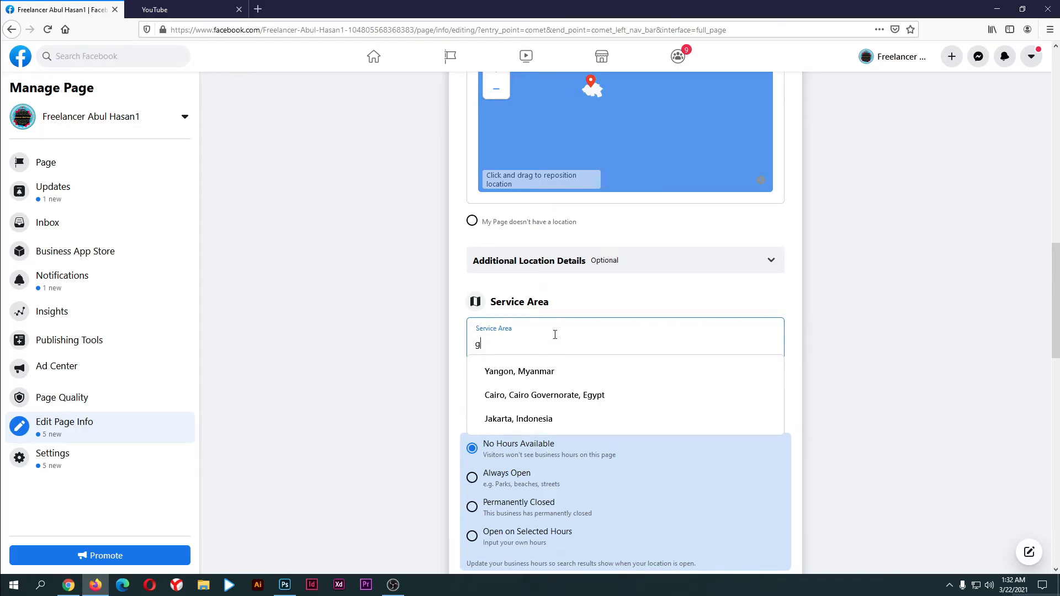
key(BackSpace)
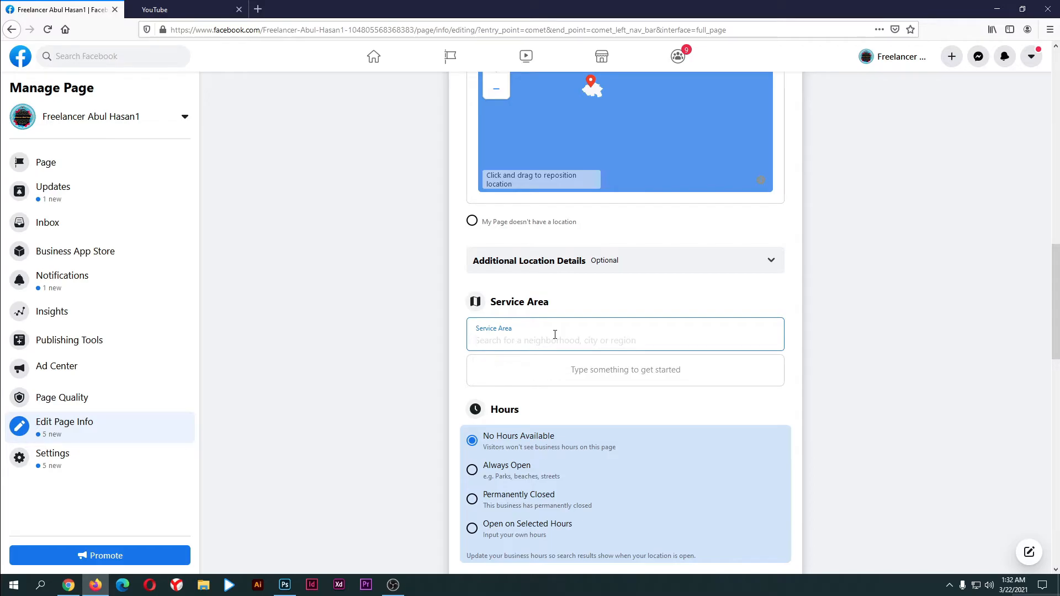
scroll(539, 281, down, 3)
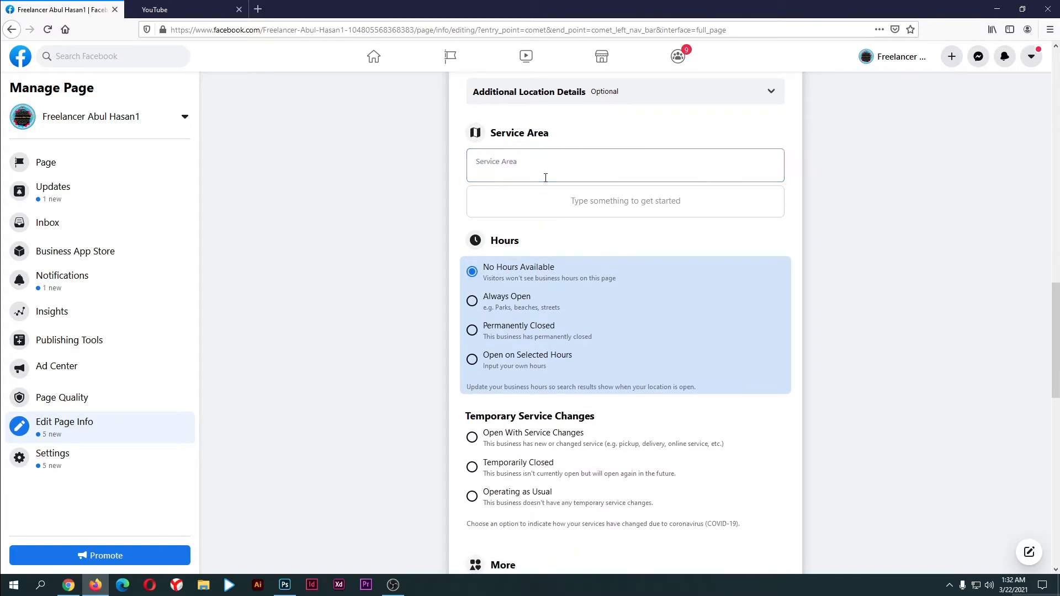
Set hours to Always Open, Open With Service Changes, and price range $$$$ Splurge
scroll(549, 208, up, 2)
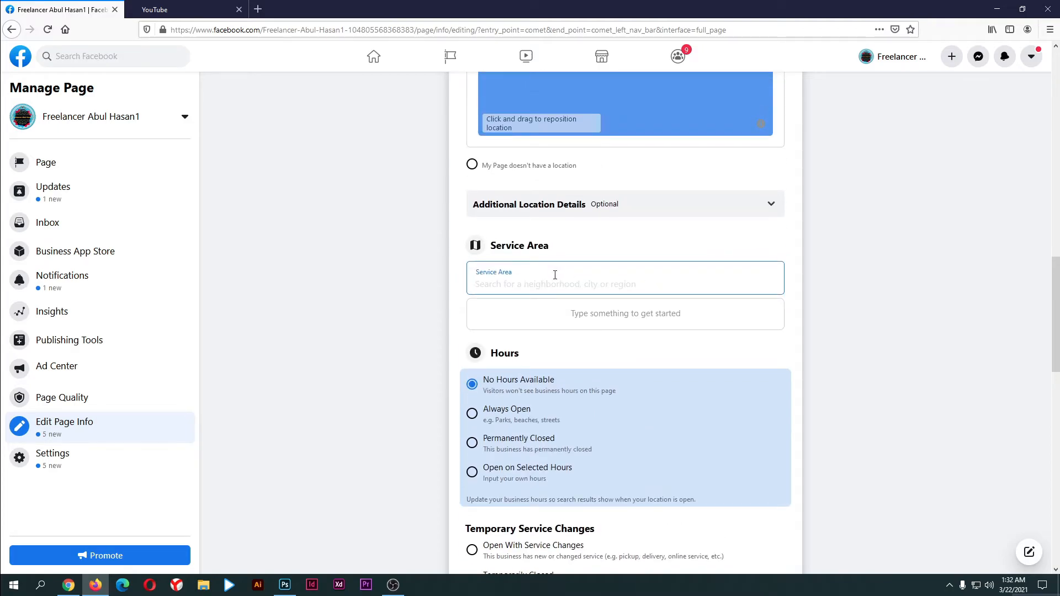
scroll(555, 275, down, 2)
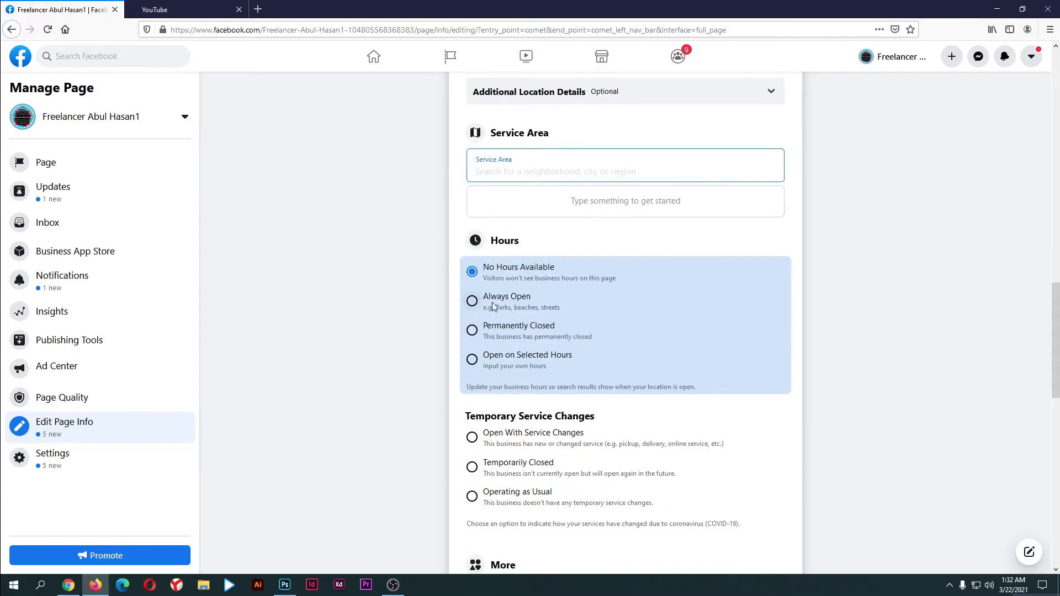
scroll(487, 244, down, 1)
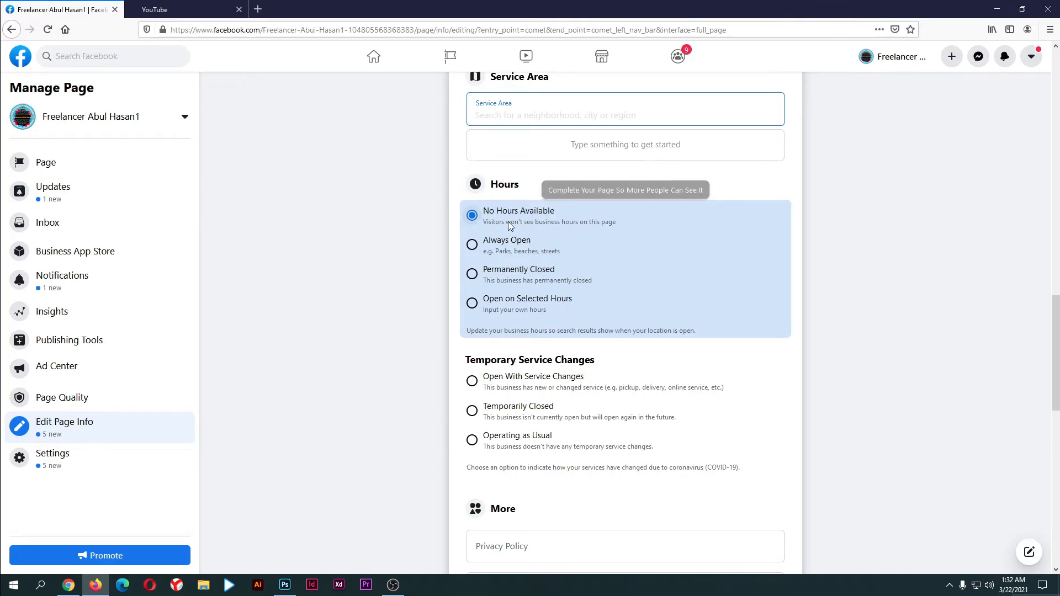
click(476, 249)
scroll(477, 250, down, 4)
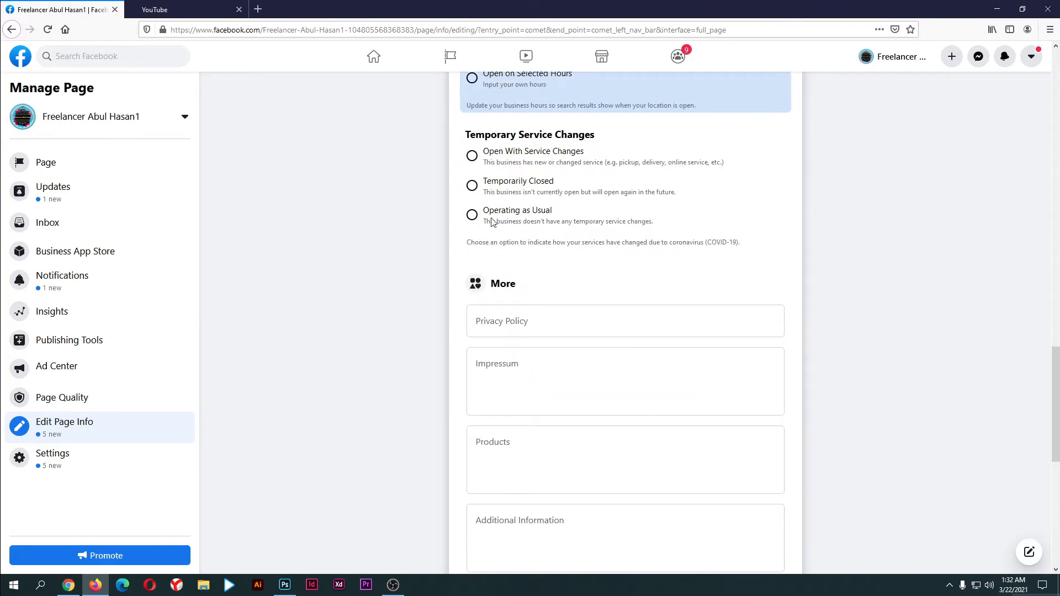
click(474, 157)
scroll(558, 166, down, 2)
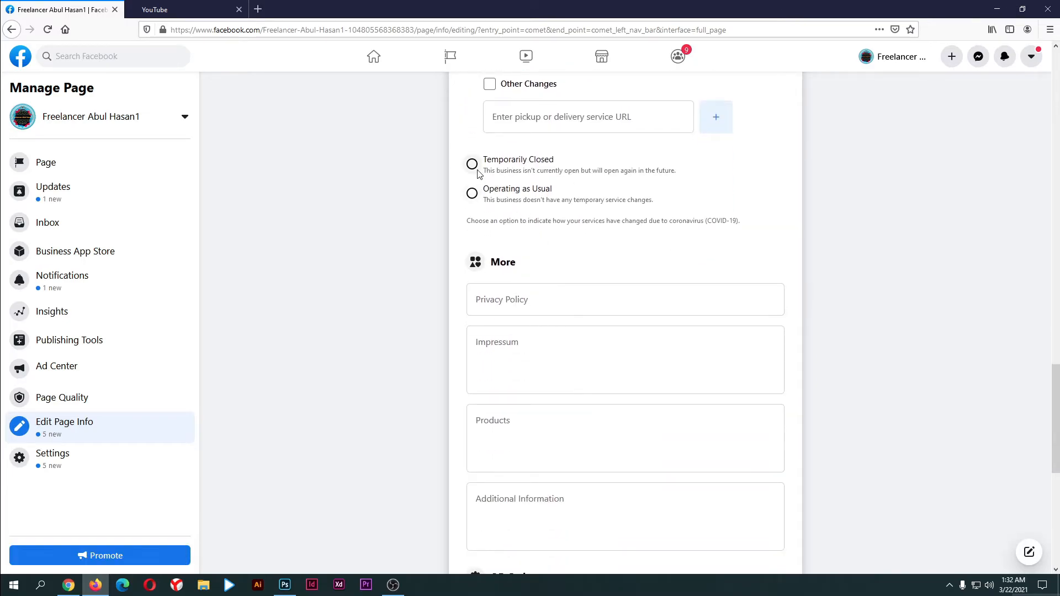
scroll(477, 284, down, 1)
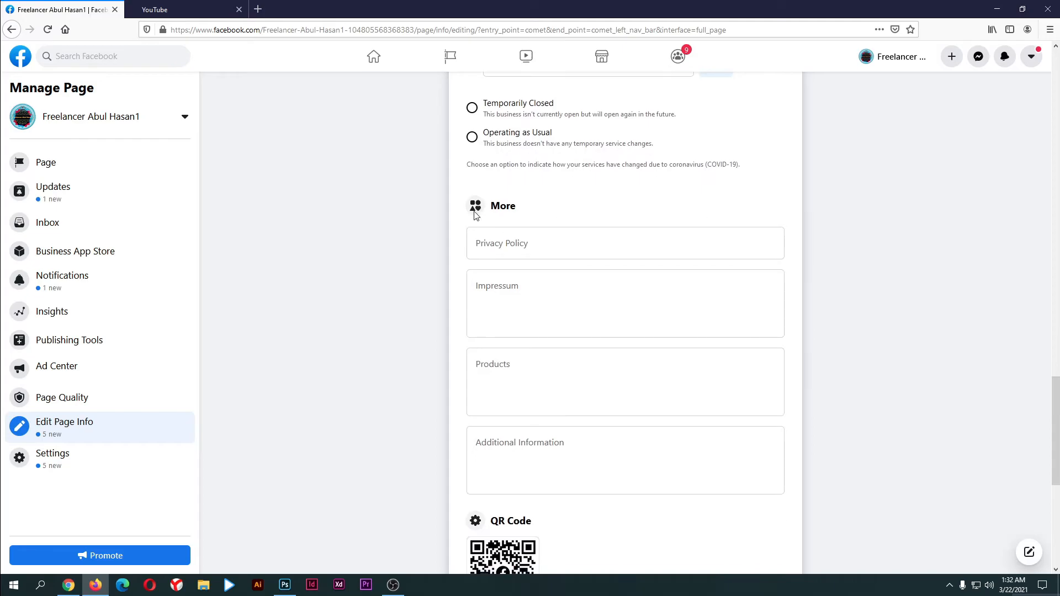
scroll(513, 289, down, 6)
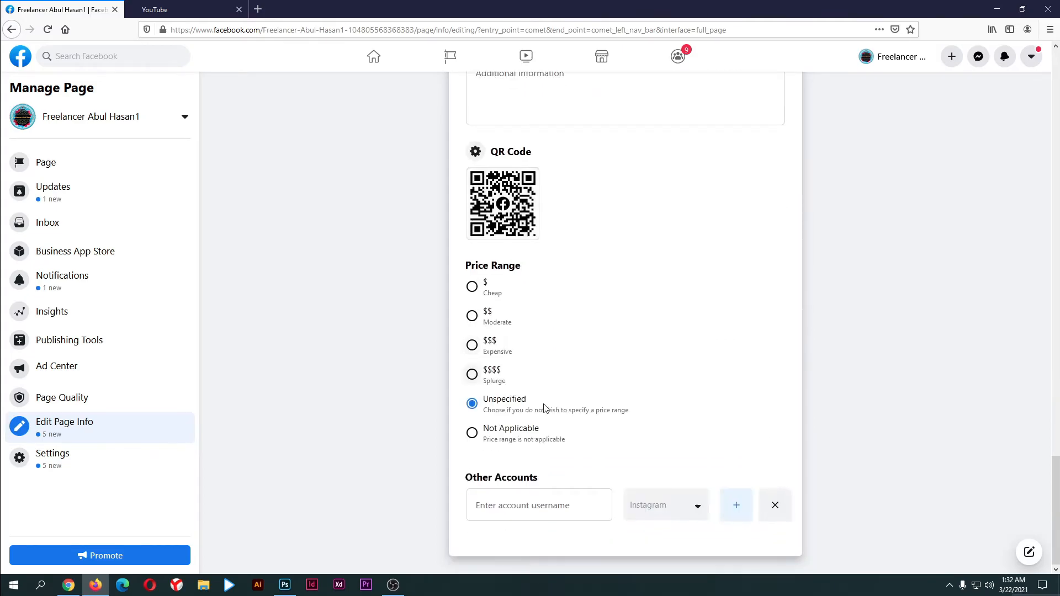
click(471, 376)
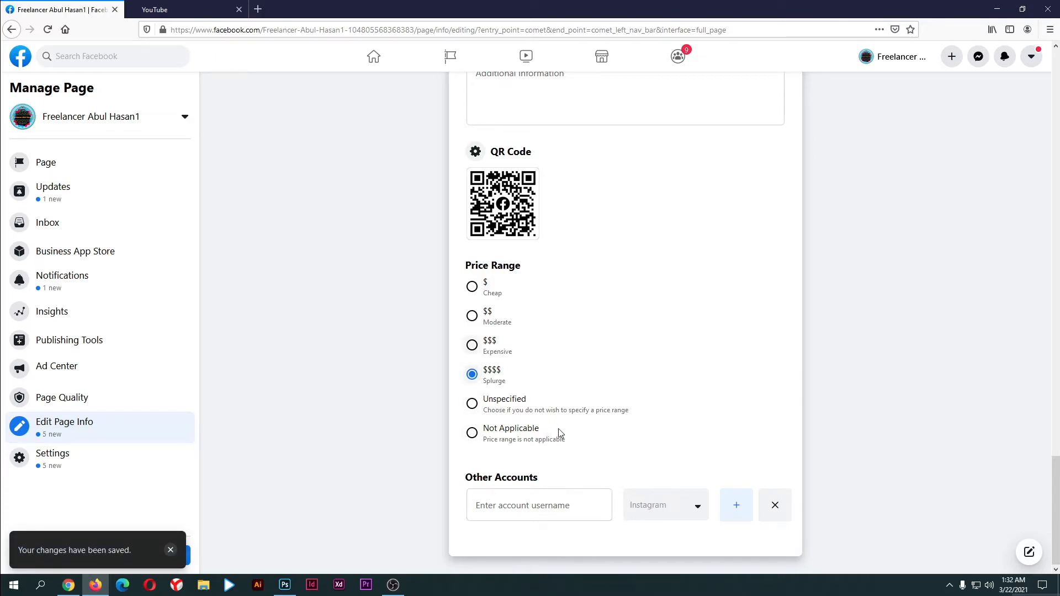
Add Other Accounts rows, including KakaoTalk, then remove all the extra rows
drag(542, 481, 435, 475)
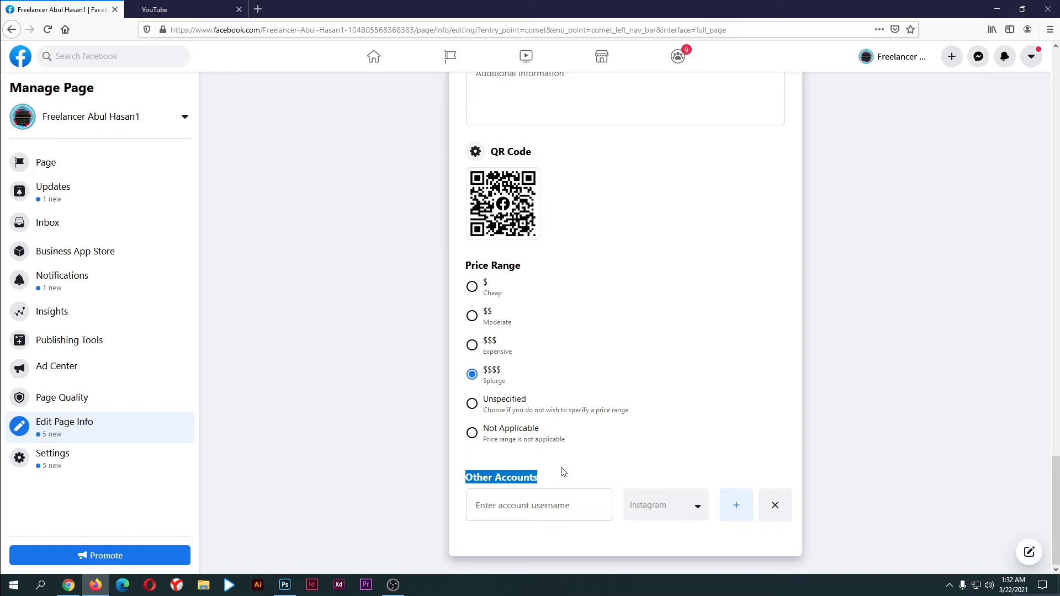
click(560, 511)
click(670, 510)
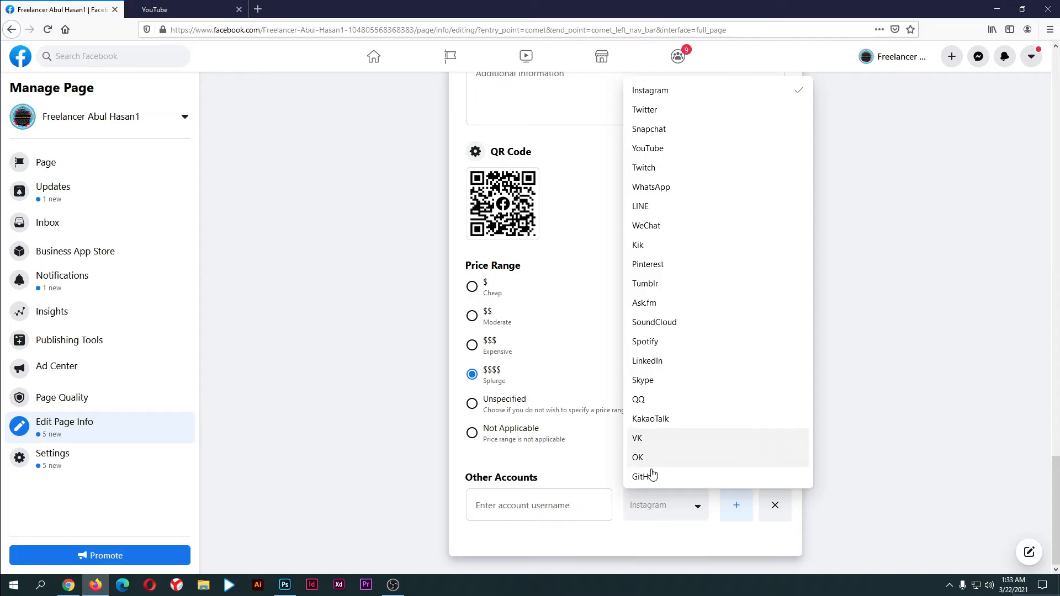
click(657, 505)
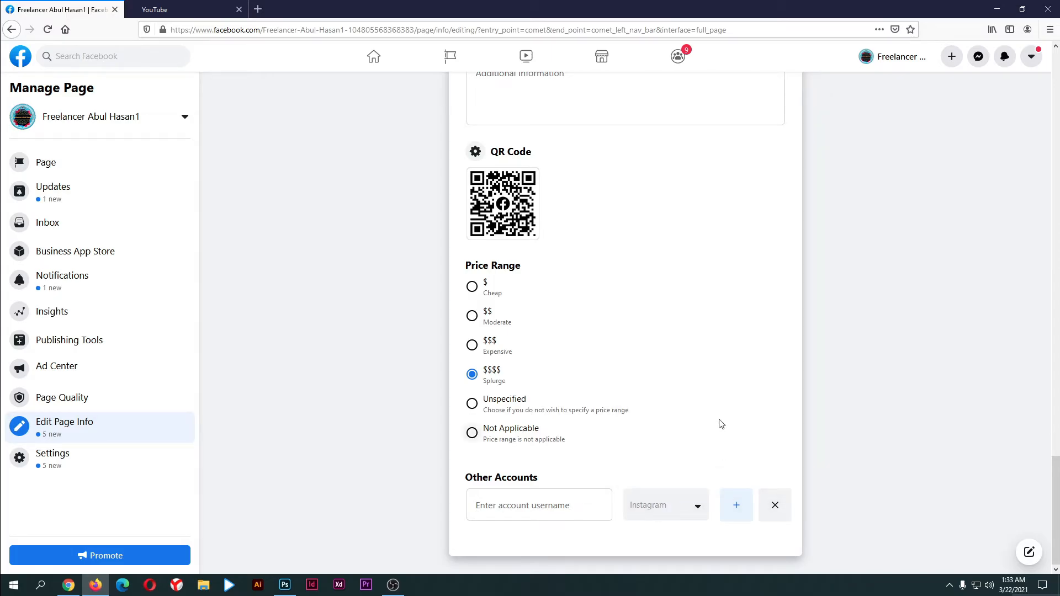
click(545, 505)
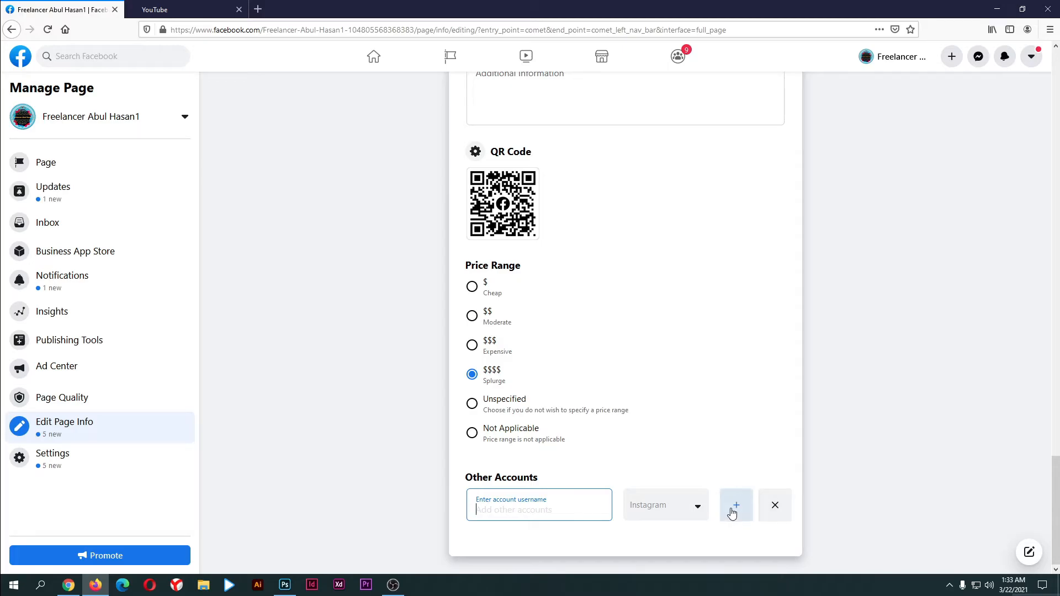
click(732, 506)
click(664, 511)
click(643, 419)
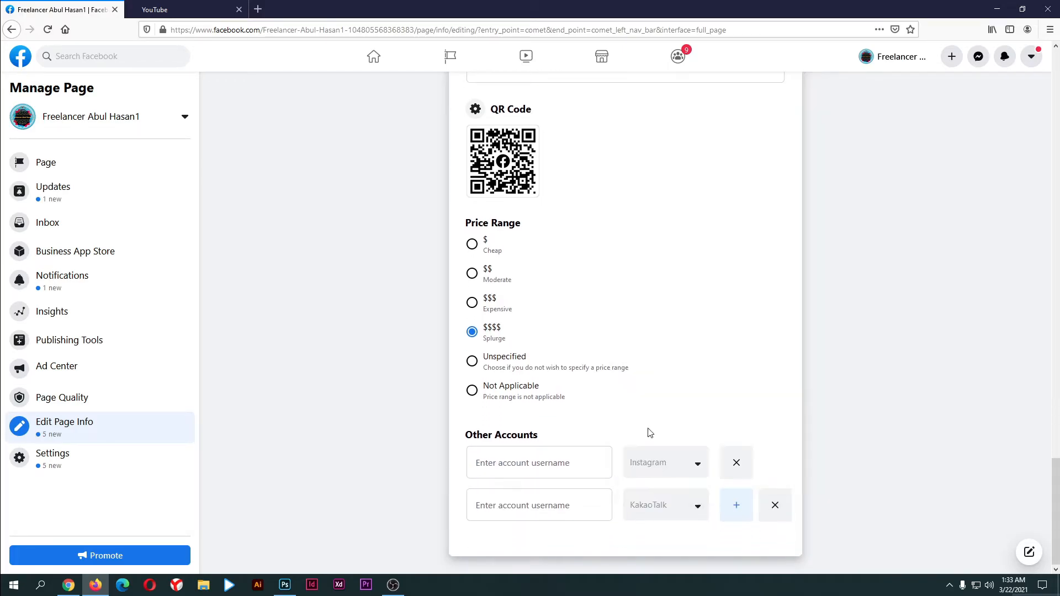
click(736, 506)
click(776, 499)
click(773, 504)
click(773, 504)
scroll(663, 456, up, 5)
scroll(663, 456, down, 5)
scroll(854, 482, up, 4)
scroll(414, 323, up, 10)
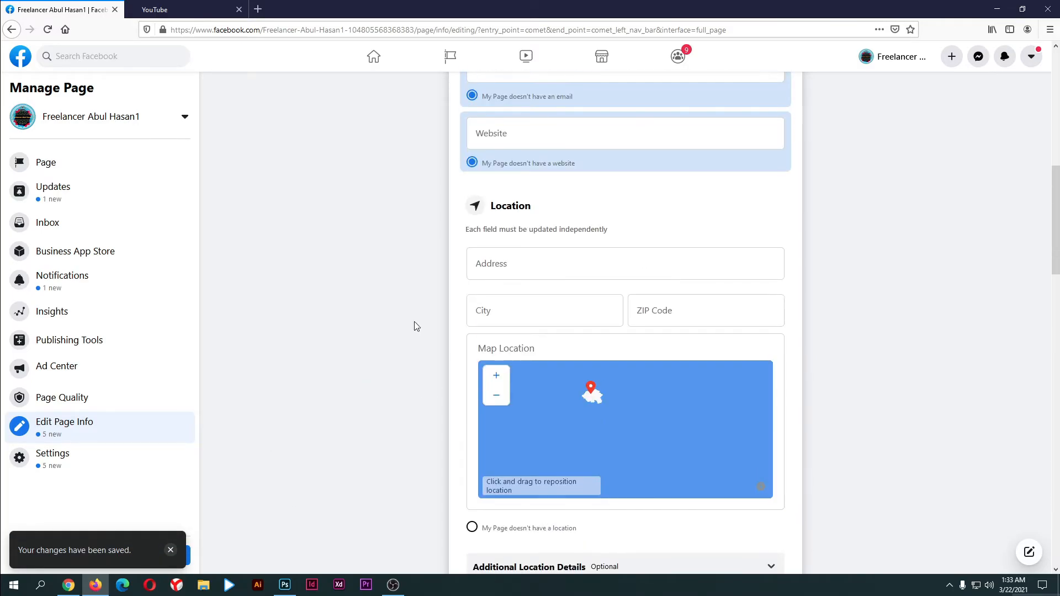
scroll(437, 394, down, 5)
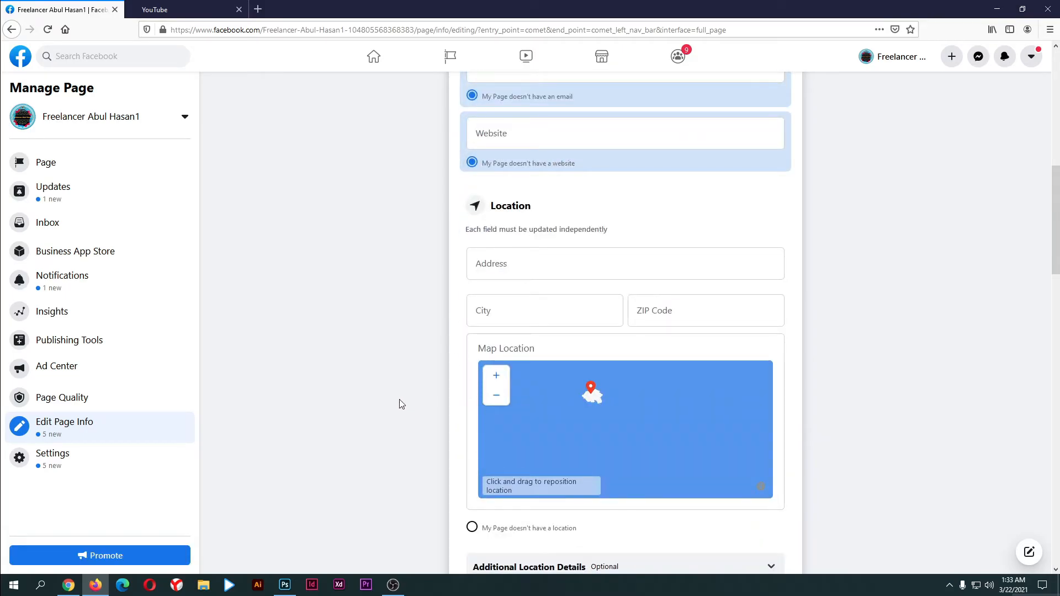
Go to Page Settings > Messaging and start setting up automated responses
click(63, 462)
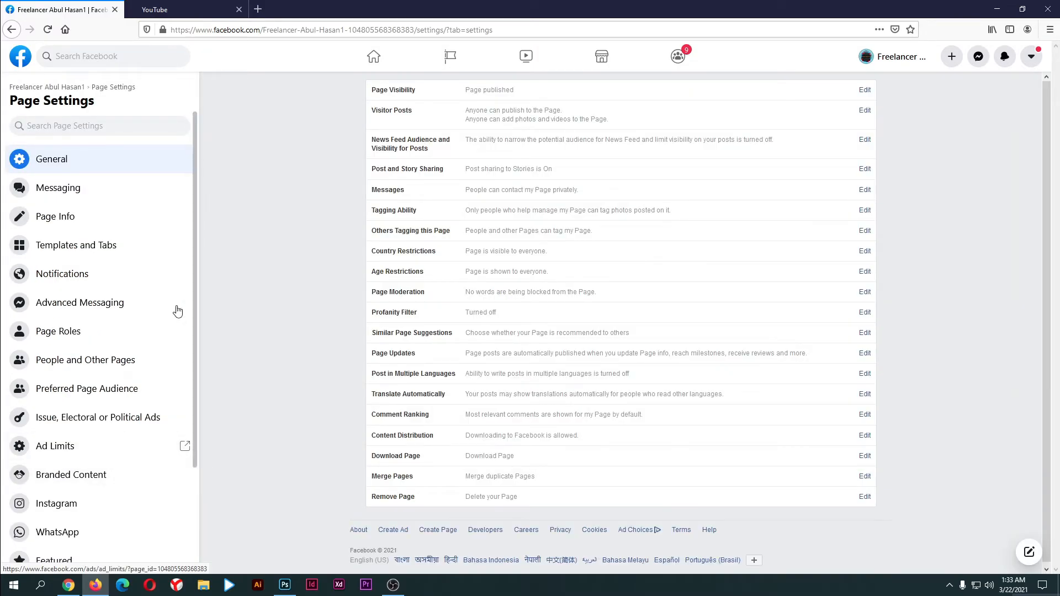
click(76, 195)
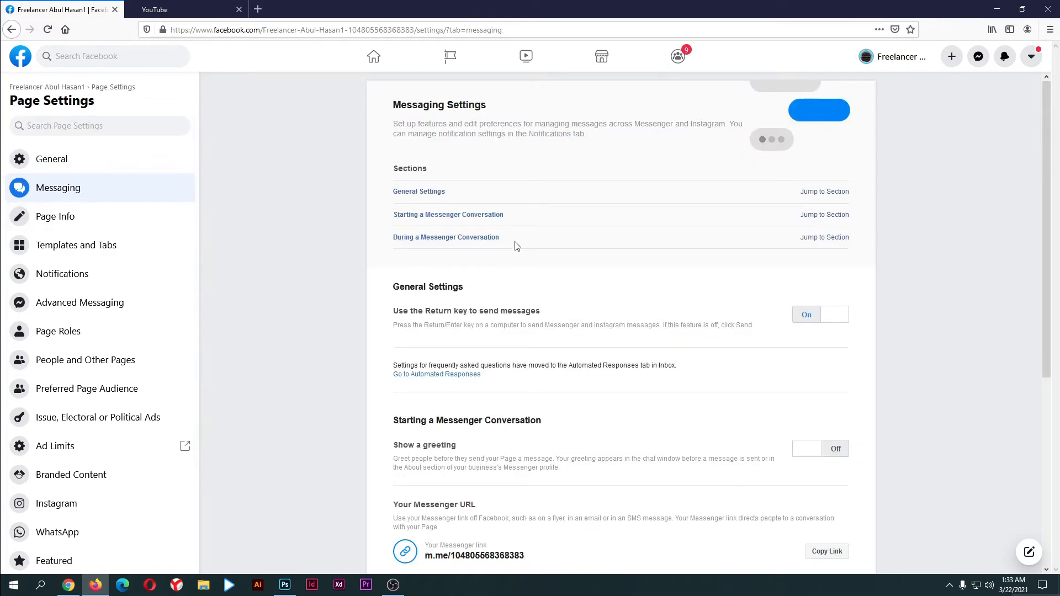
scroll(518, 241, down, 5)
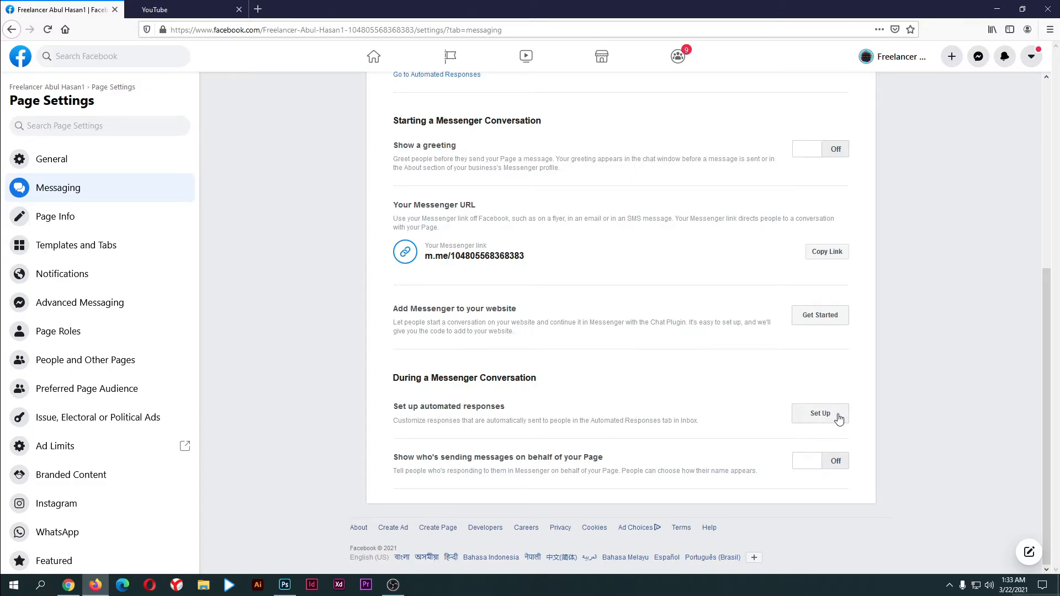
click(821, 414)
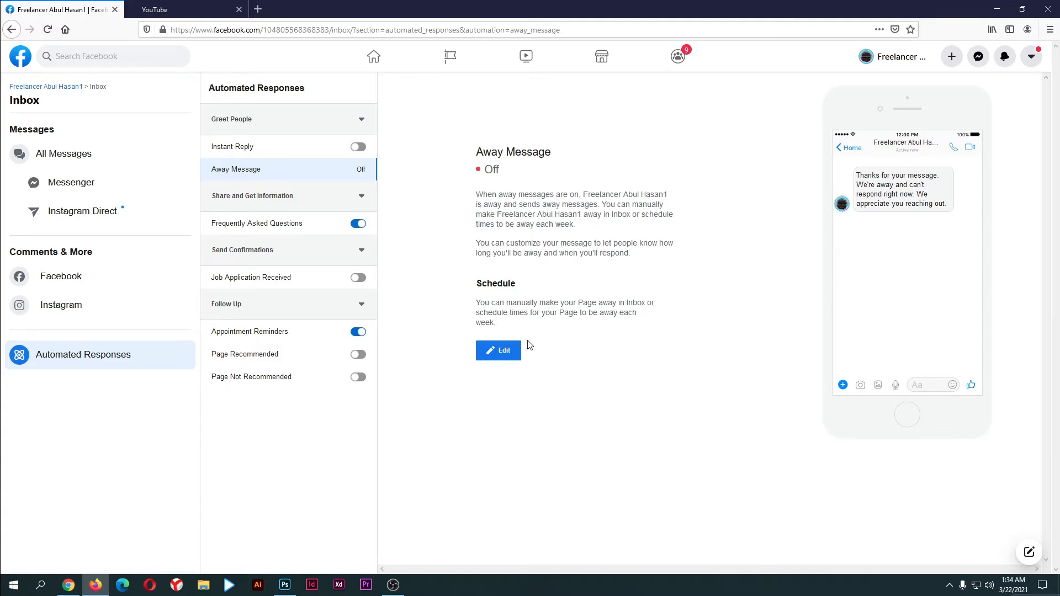
Review the Away Message text, switch Instant Reply on, and open the inbox's Instagram comments view
click(505, 355)
drag(580, 297, 457, 279)
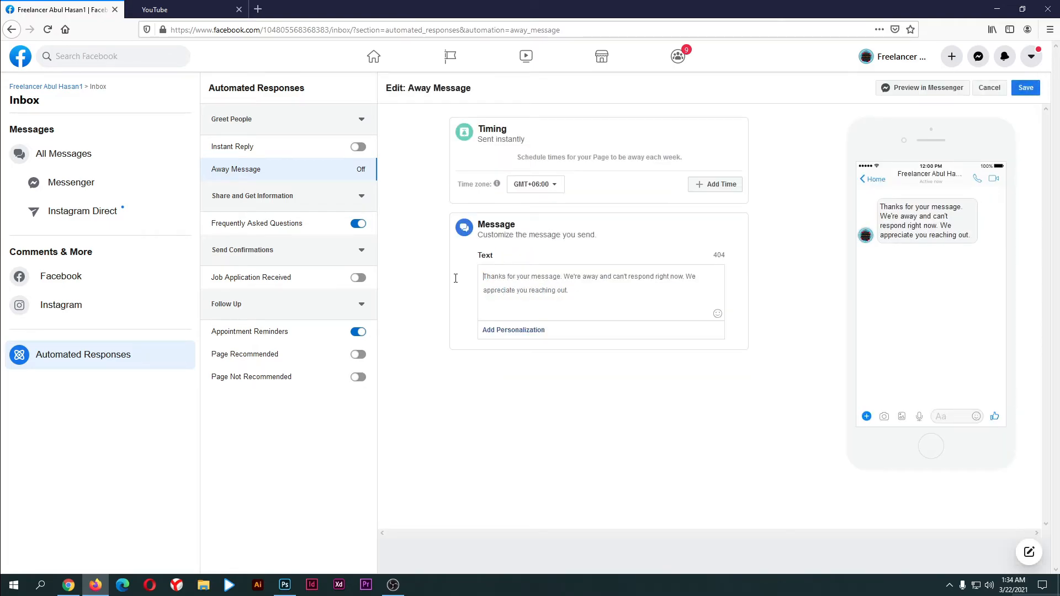
drag(573, 295, 483, 278)
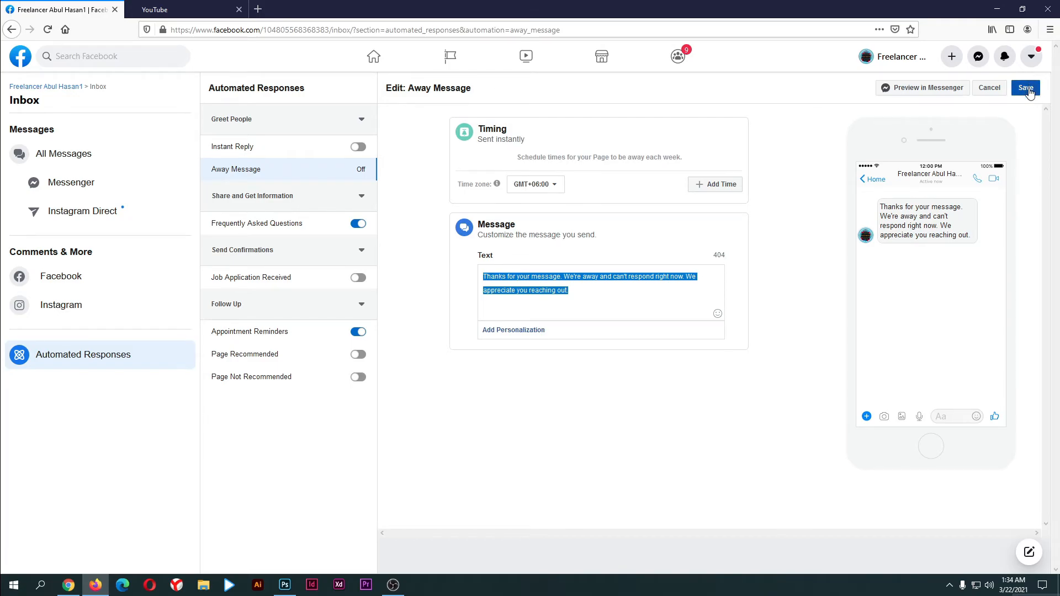
click(607, 244)
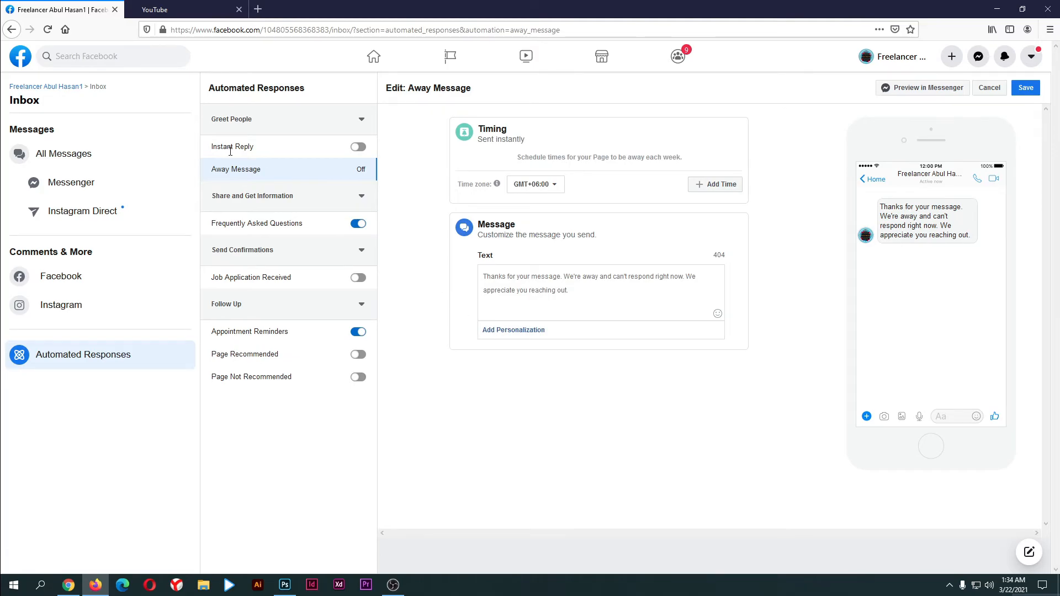
click(356, 150)
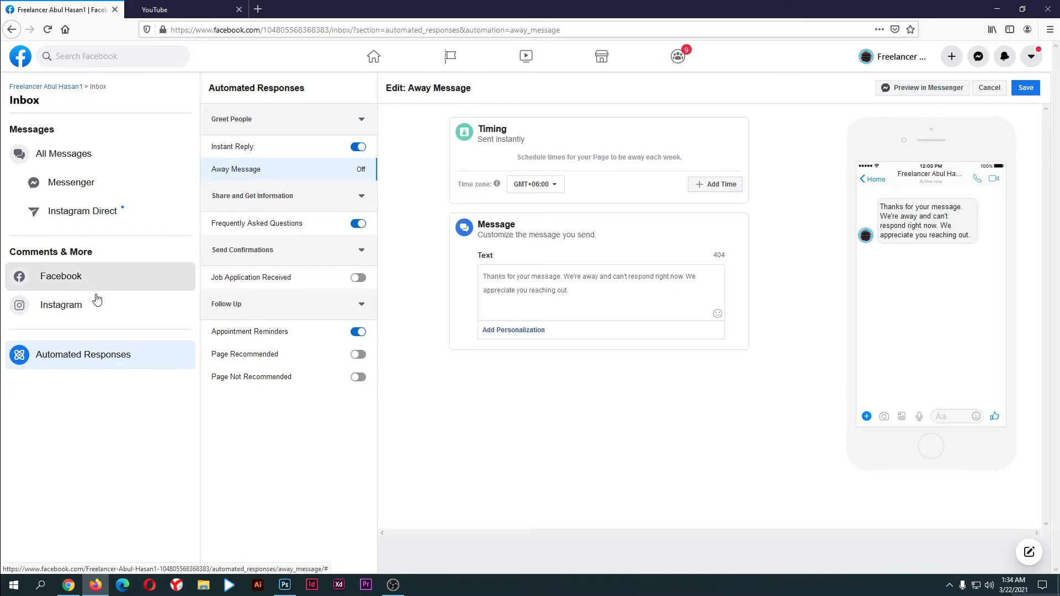
click(74, 313)
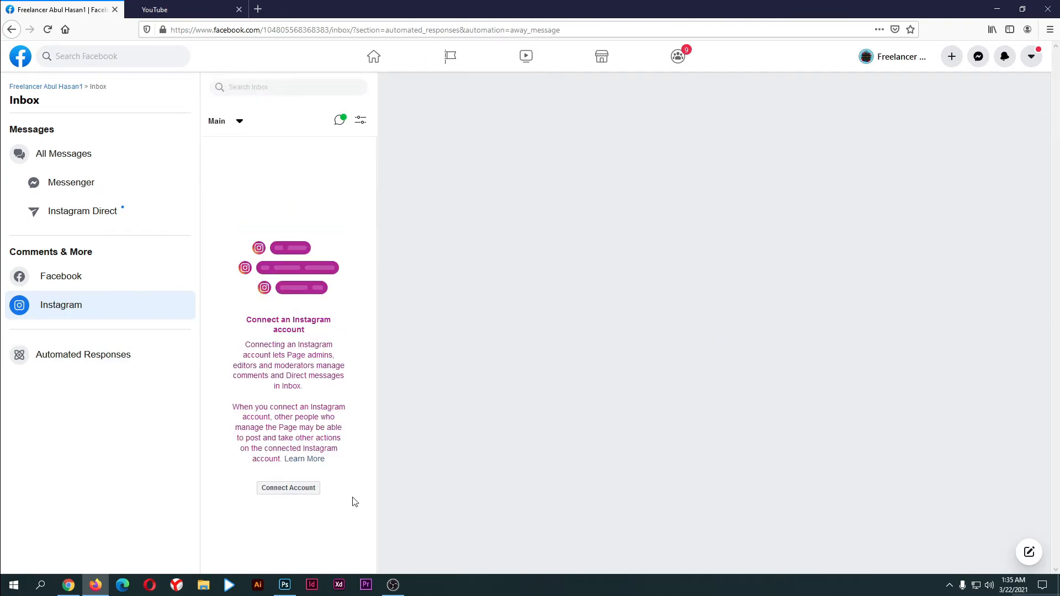
Start connecting an Instagram account, then close the Instagram login window without signing in
click(284, 490)
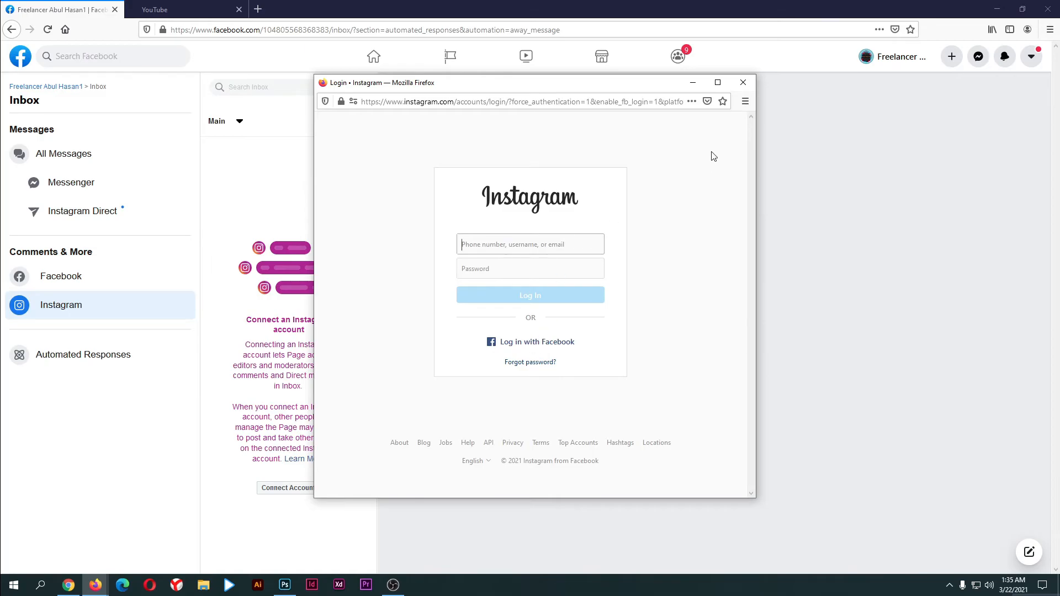
click(743, 82)
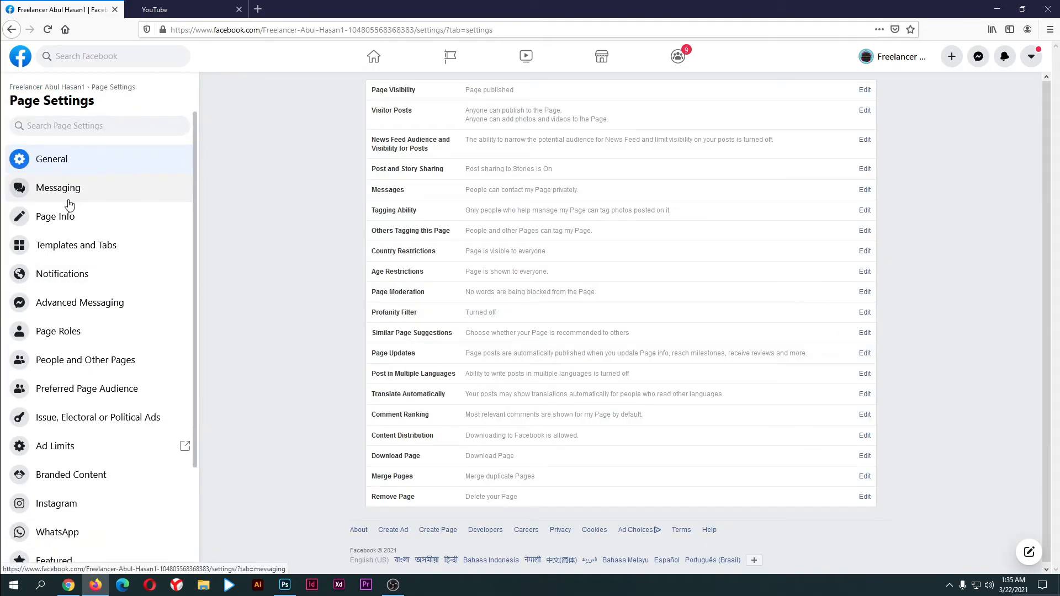
Back out of the Remove Page option and open the Branded Content settings in Creator Studio
scroll(369, 407, down, 1)
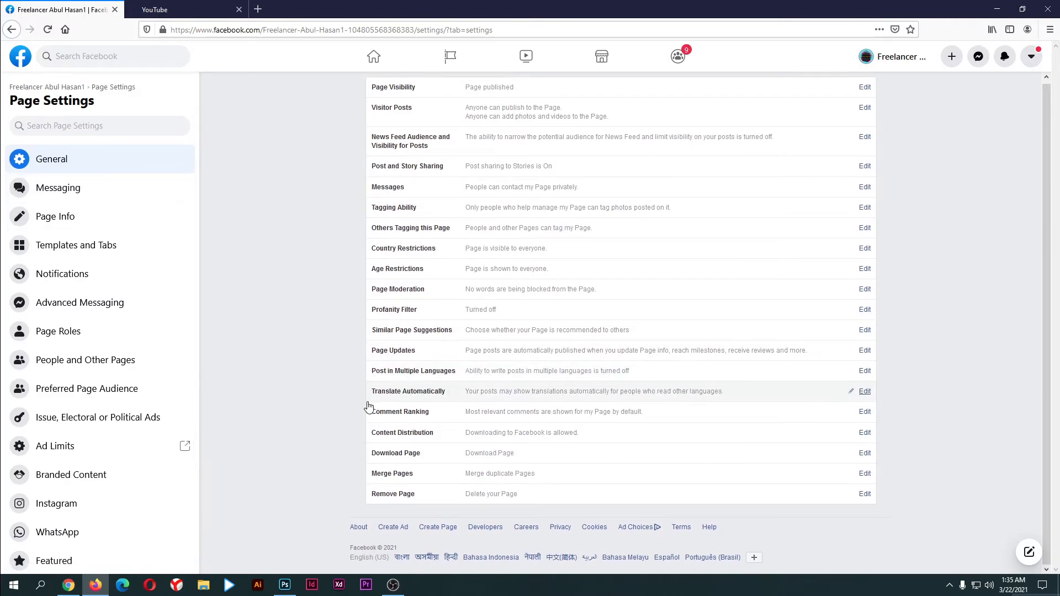
click(407, 495)
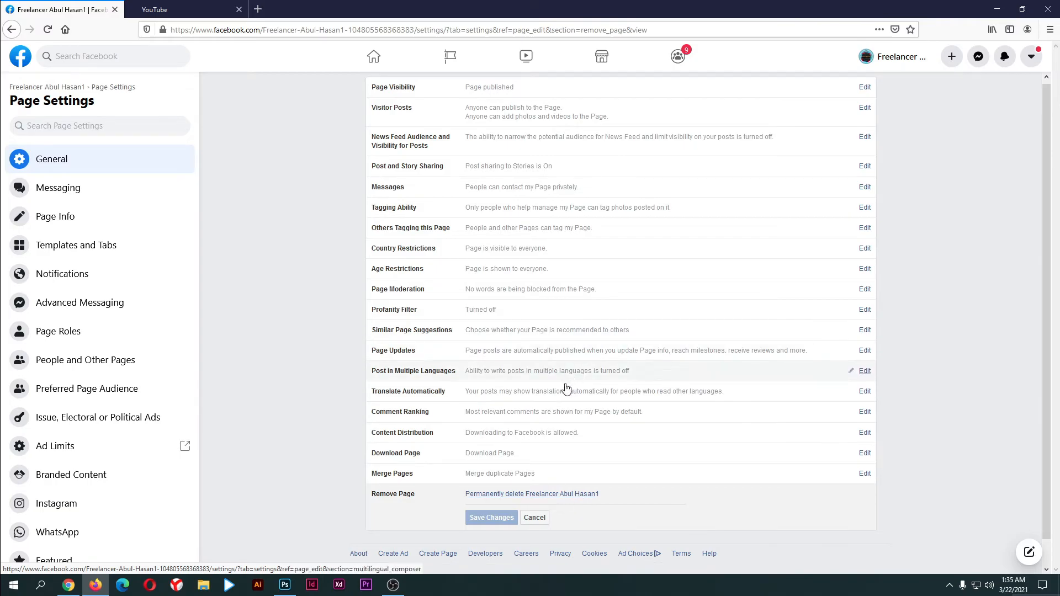
click(534, 518)
right_click(335, 339)
click(324, 317)
scroll(121, 464, down, 1)
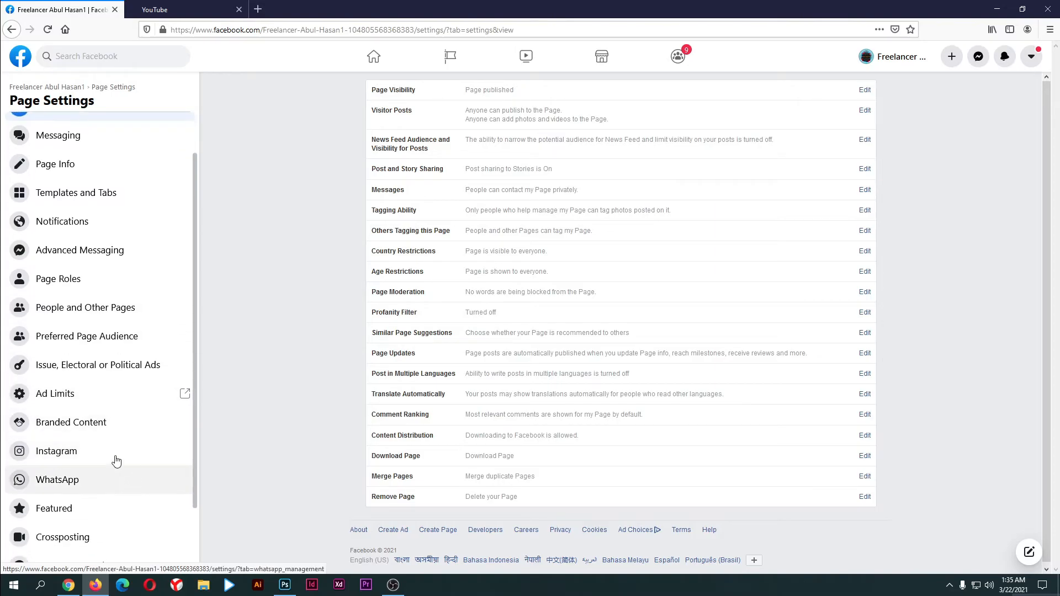
click(88, 429)
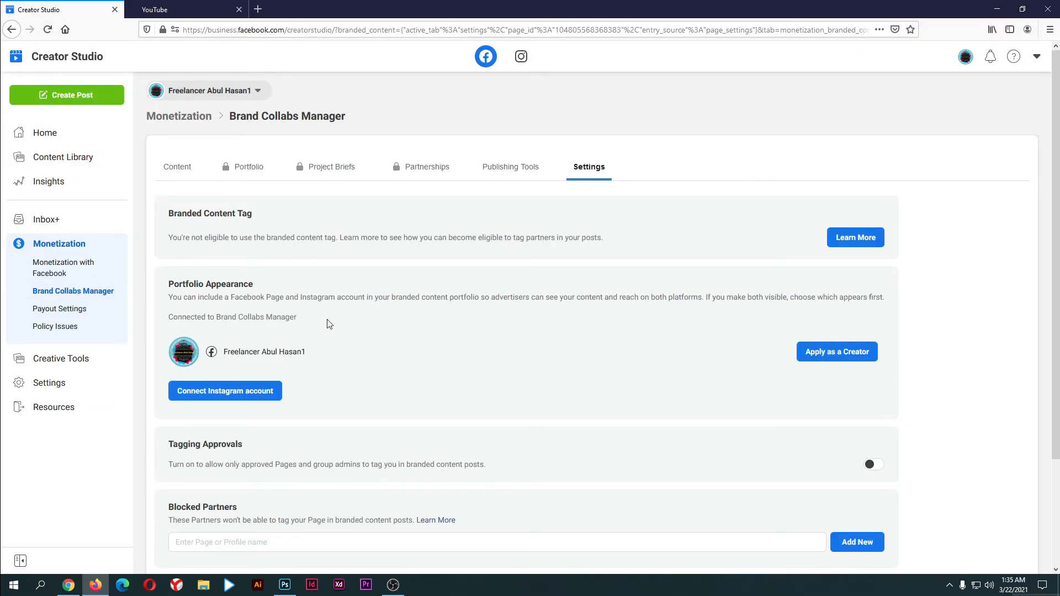
Browse the Brand Collabs Manager Content, Portfolio, Project Briefs, Partnerships and Publishing Tools sections
key(ctrl+Tab)
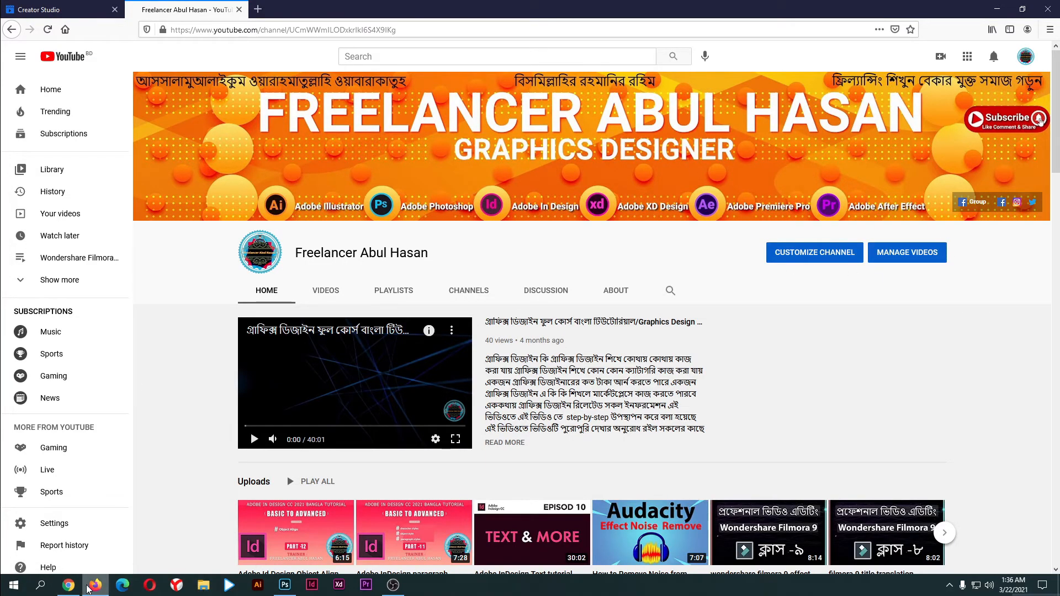
click(101, 4)
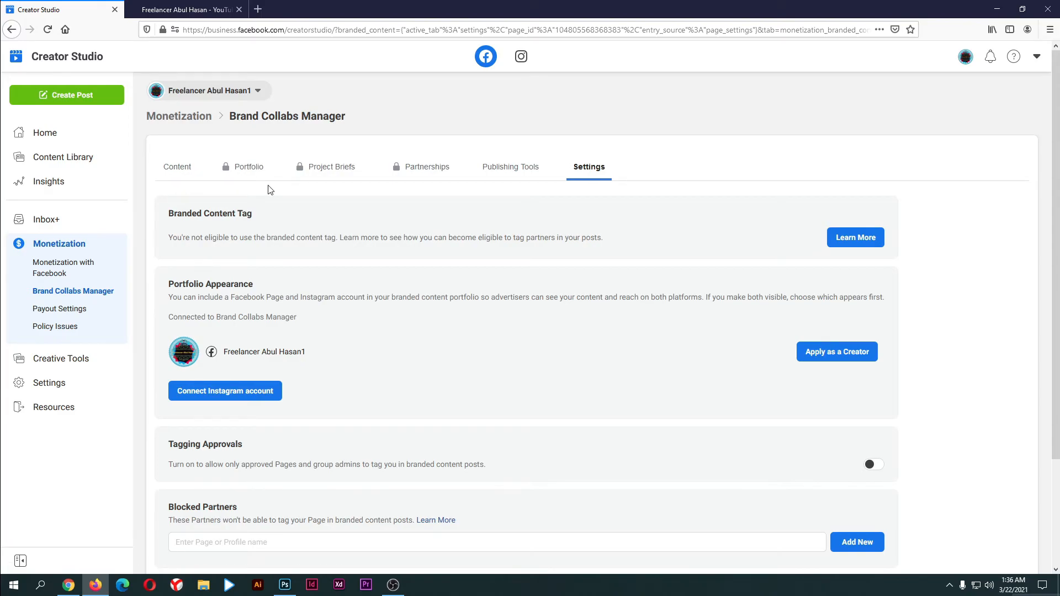
click(193, 175)
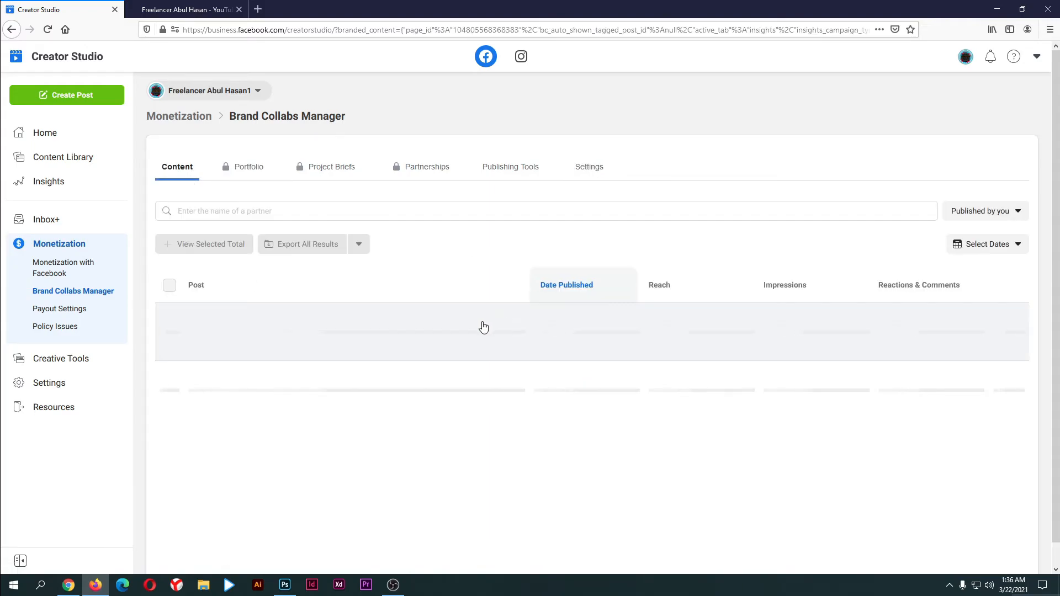
click(248, 173)
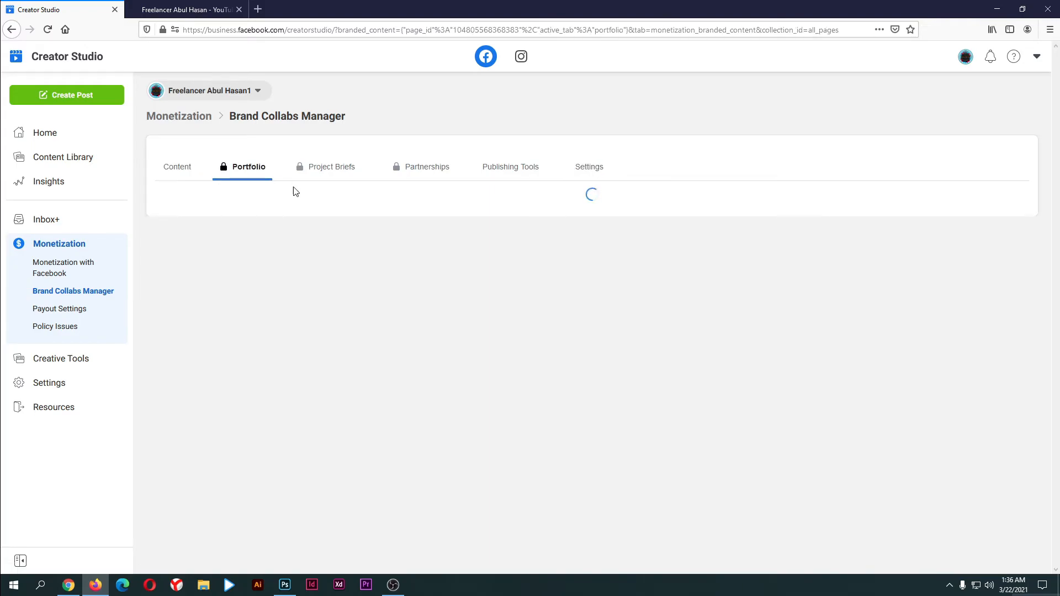
click(333, 175)
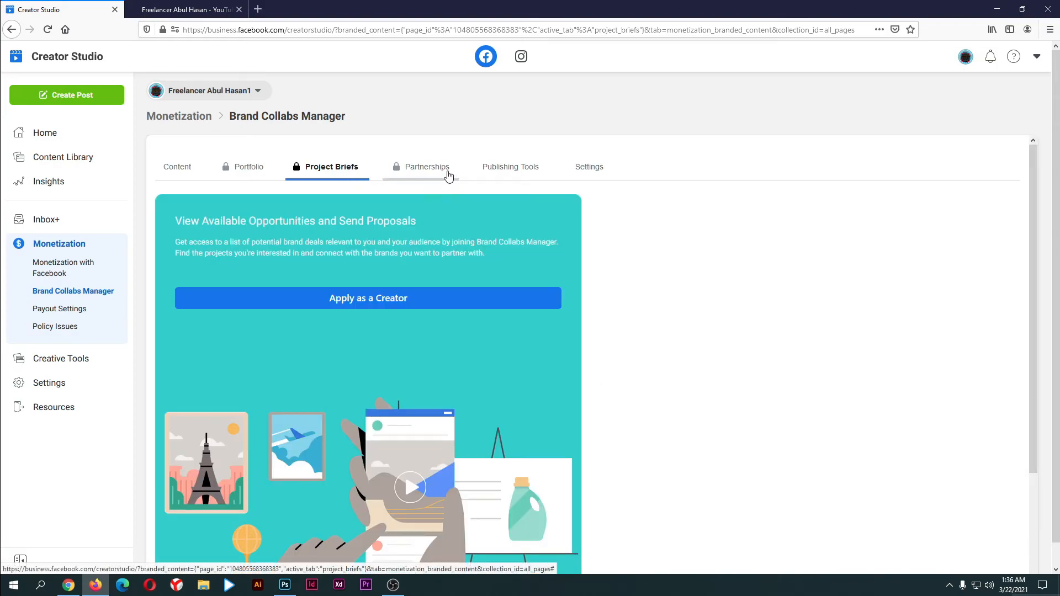
click(437, 174)
click(529, 173)
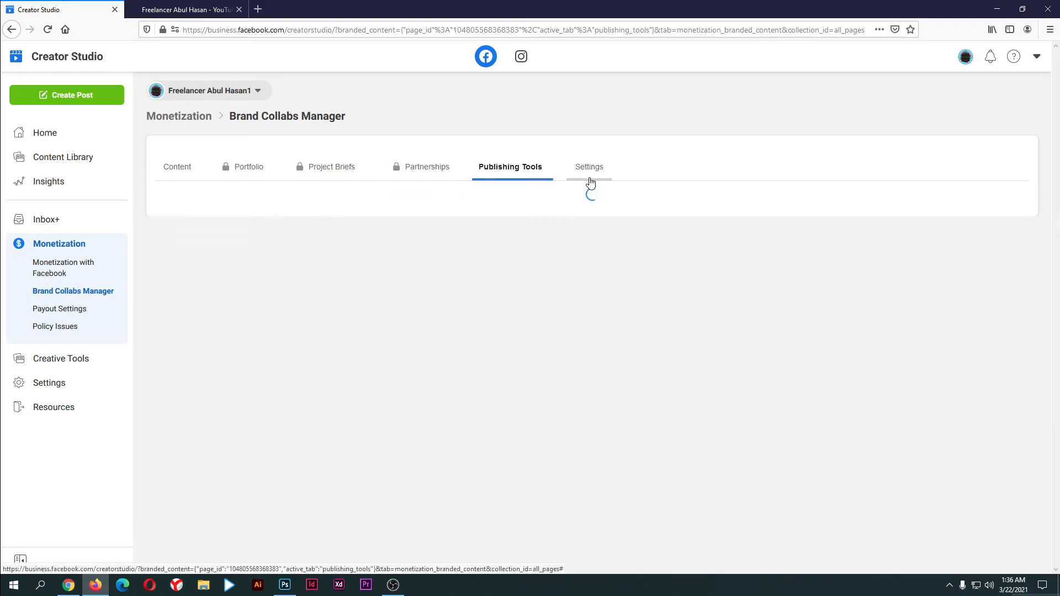
Return to Brand Collabs settings and open the Monetization with Facebook overview
click(598, 175)
scroll(608, 265, down, 2)
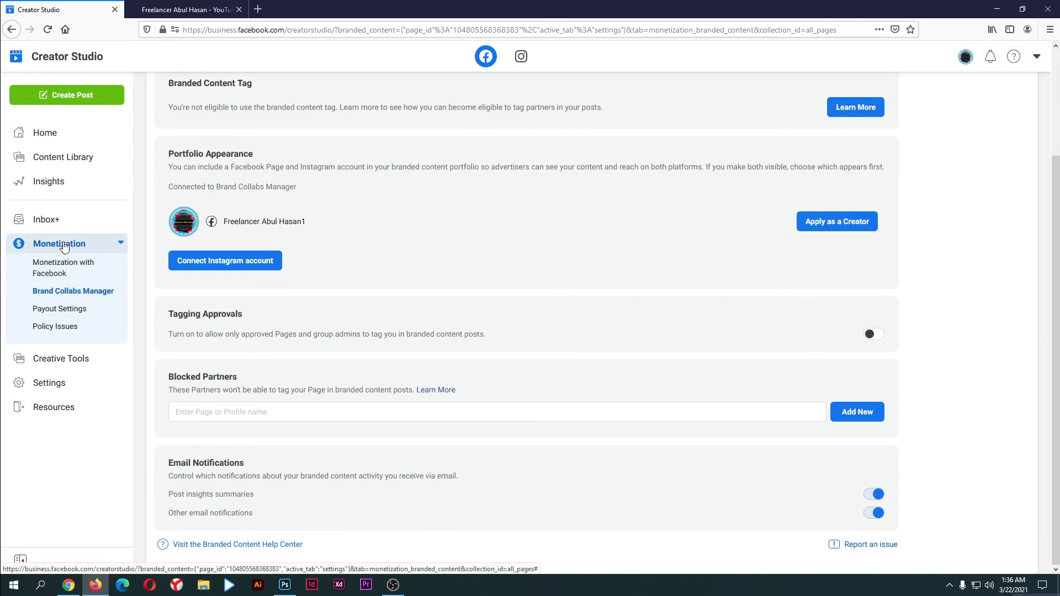
click(67, 269)
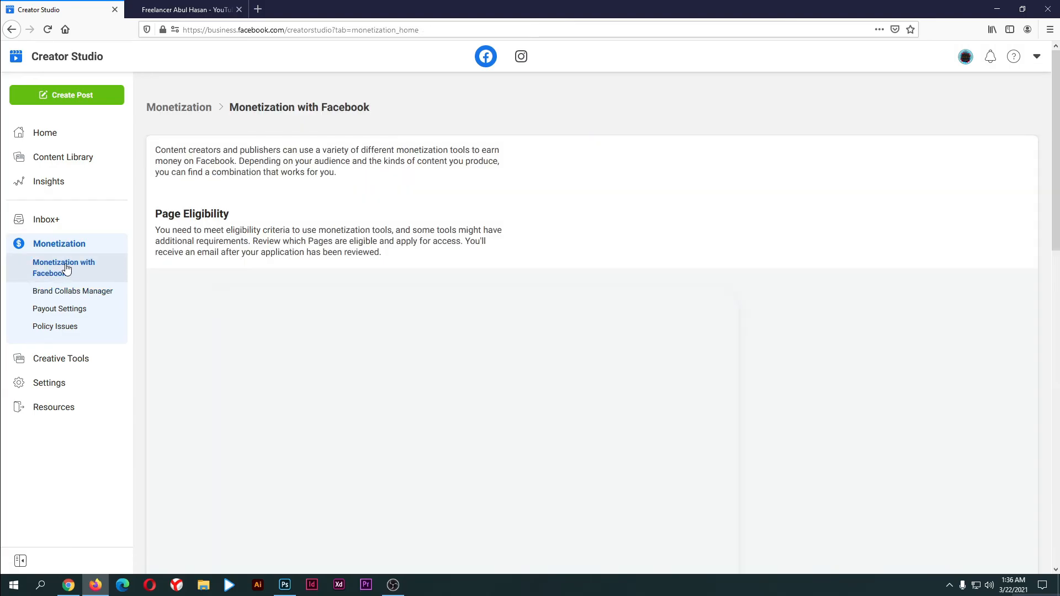
Highlight the In-Stream Ads for On-Demand requirements: 10,000 followers and 600,000 minutes in 60 days
scroll(558, 348, down, 10)
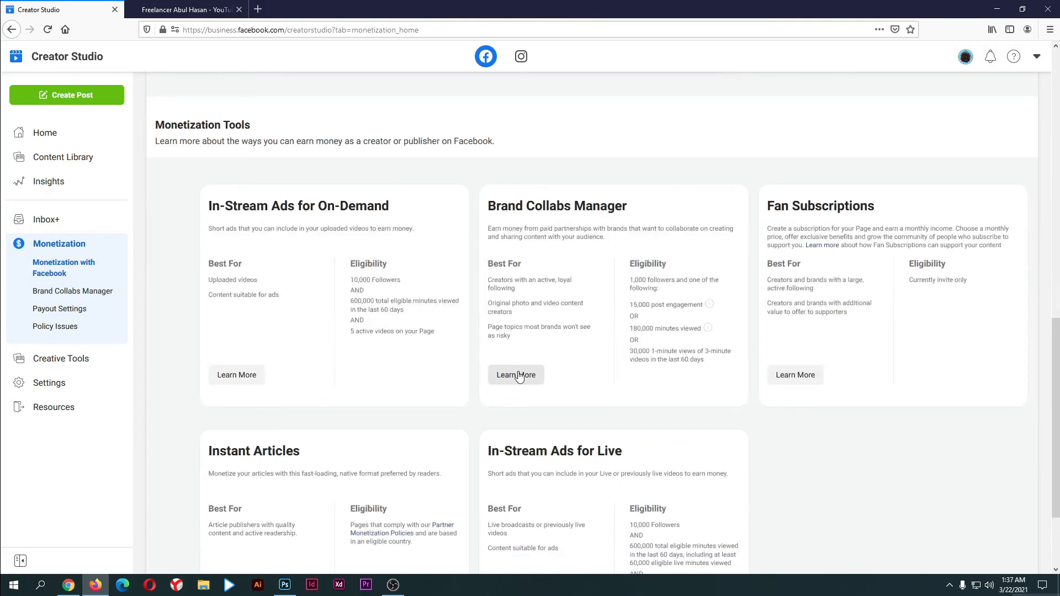
scroll(336, 269, up, 1)
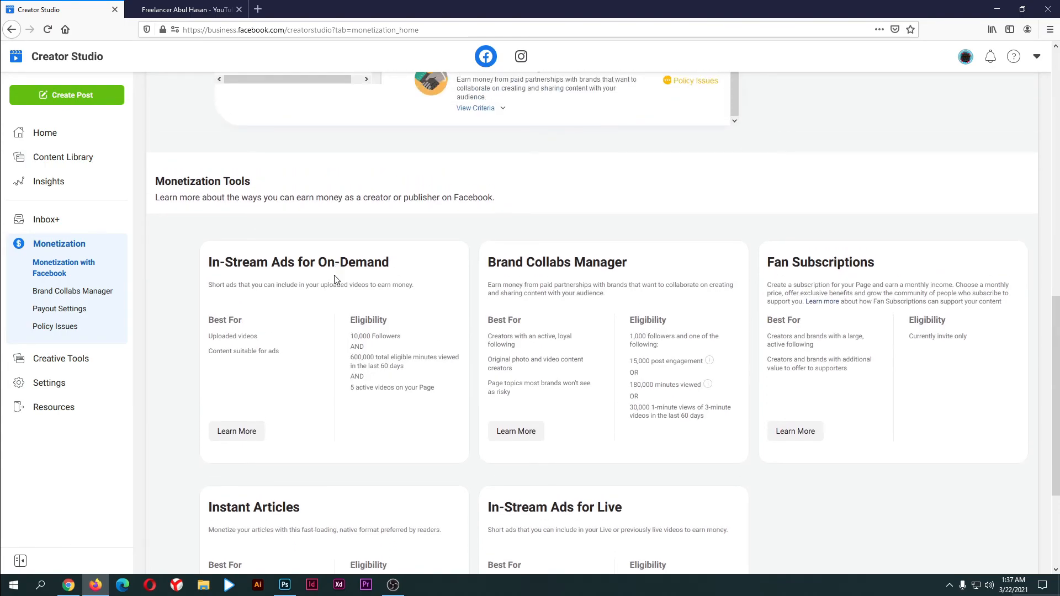
drag(180, 264, 333, 307)
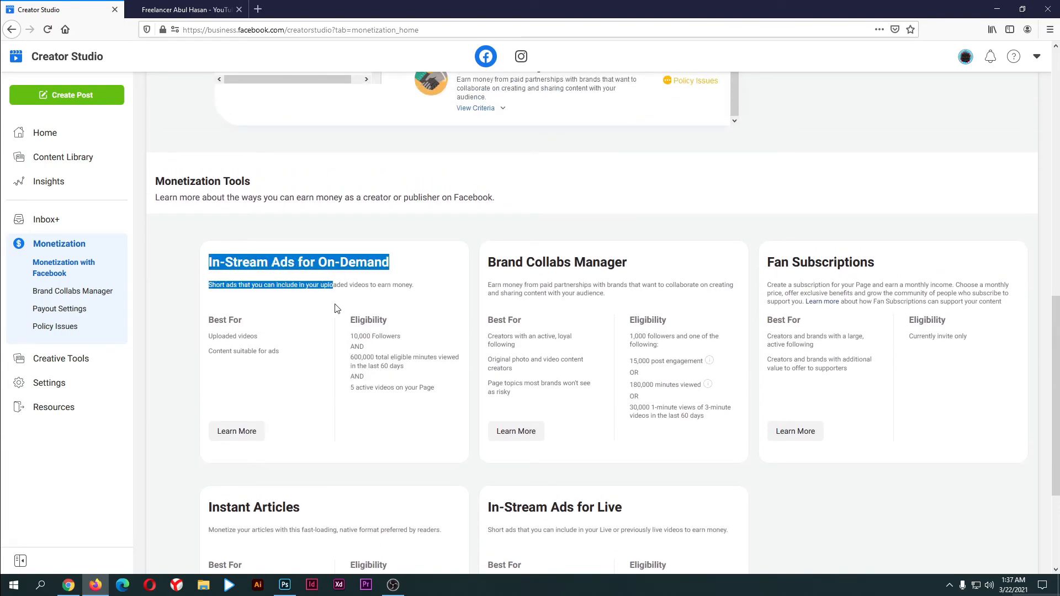
click(353, 305)
drag(364, 338, 417, 375)
click(379, 358)
click(352, 360)
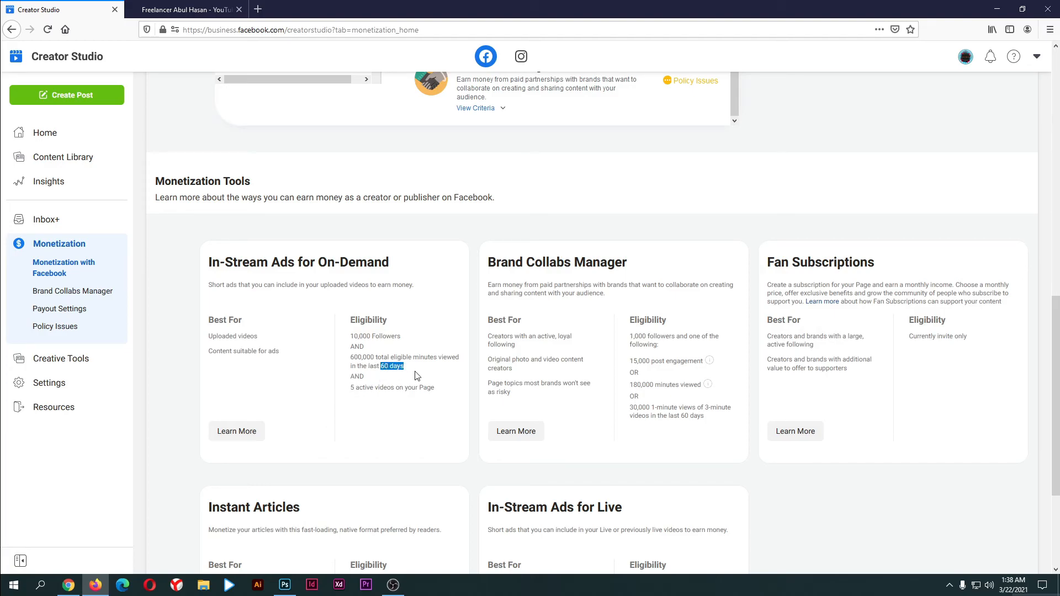
click(381, 387)
drag(377, 366, 404, 379)
click(401, 402)
drag(401, 365, 362, 365)
click(378, 375)
Scroll the monetization page and open the Page & Permission settings
scroll(374, 386, down, 2)
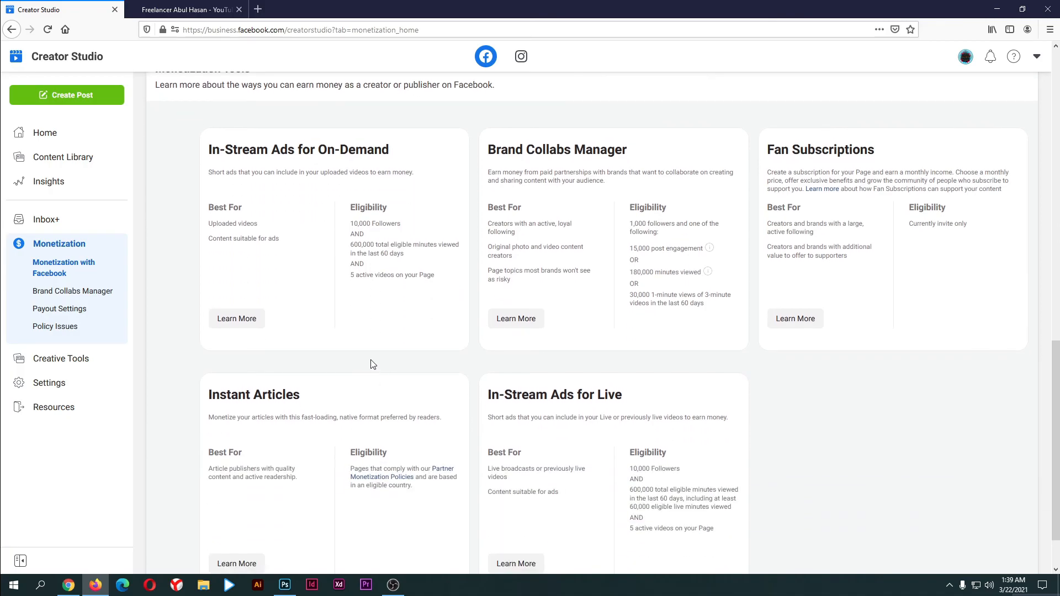
scroll(378, 403, up, 3)
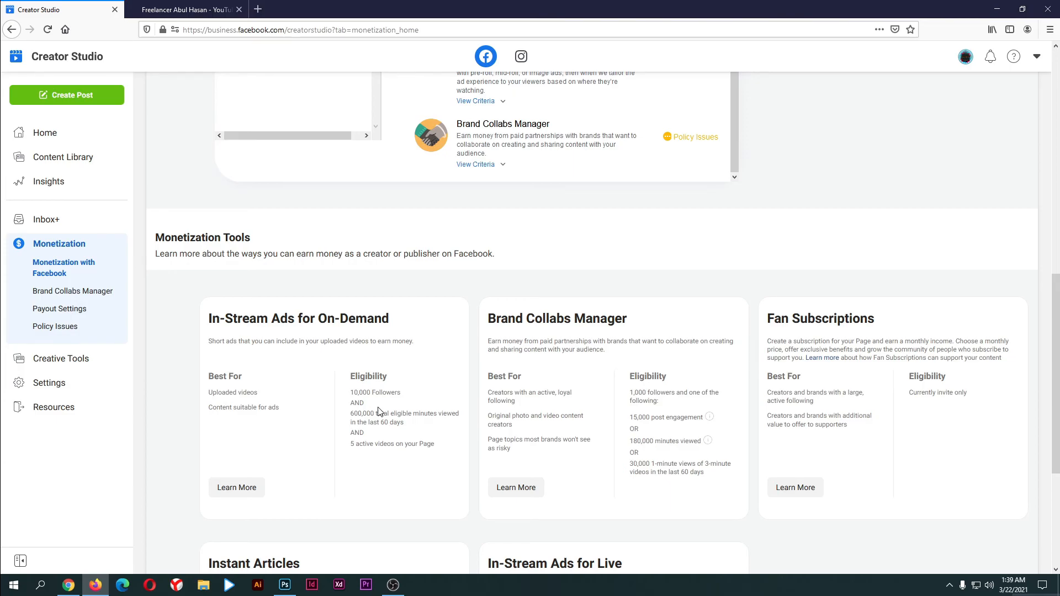
scroll(379, 411, down, 2)
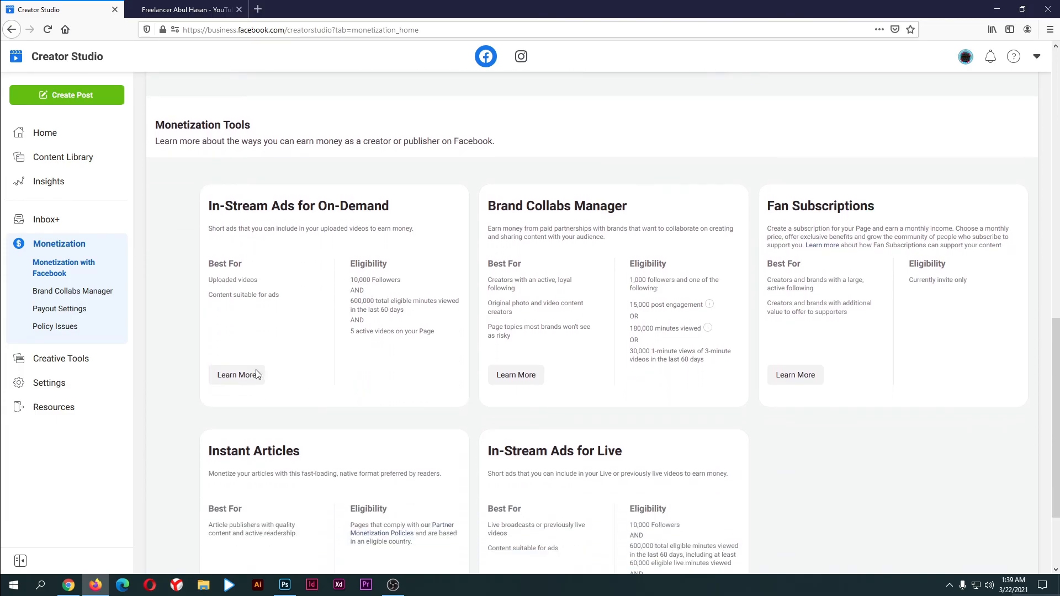
click(55, 383)
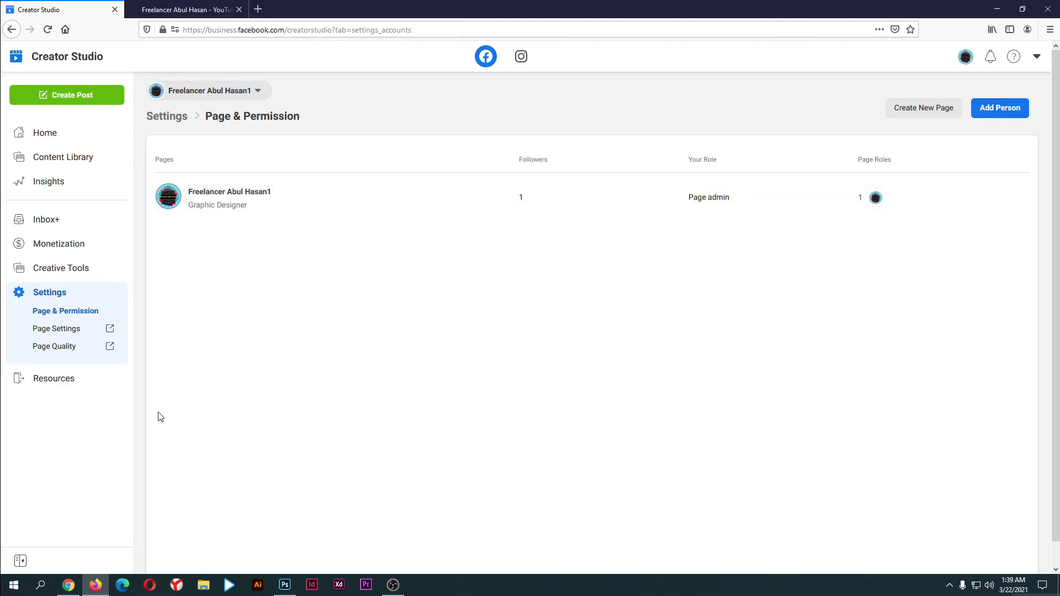
Cancel the Page Settings and Page Quality prompts without opening either
click(44, 330)
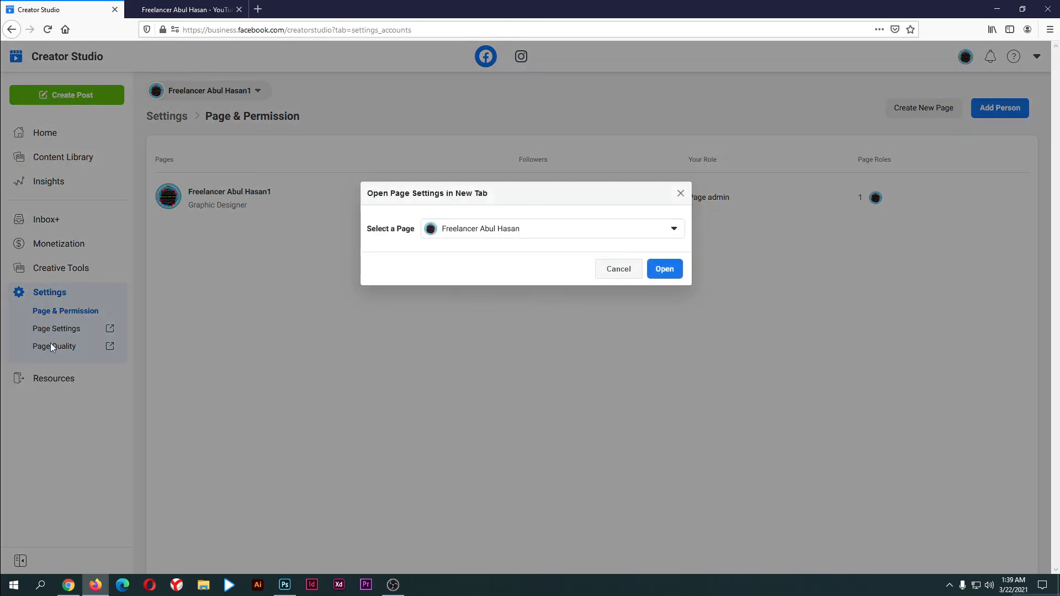
click(621, 274)
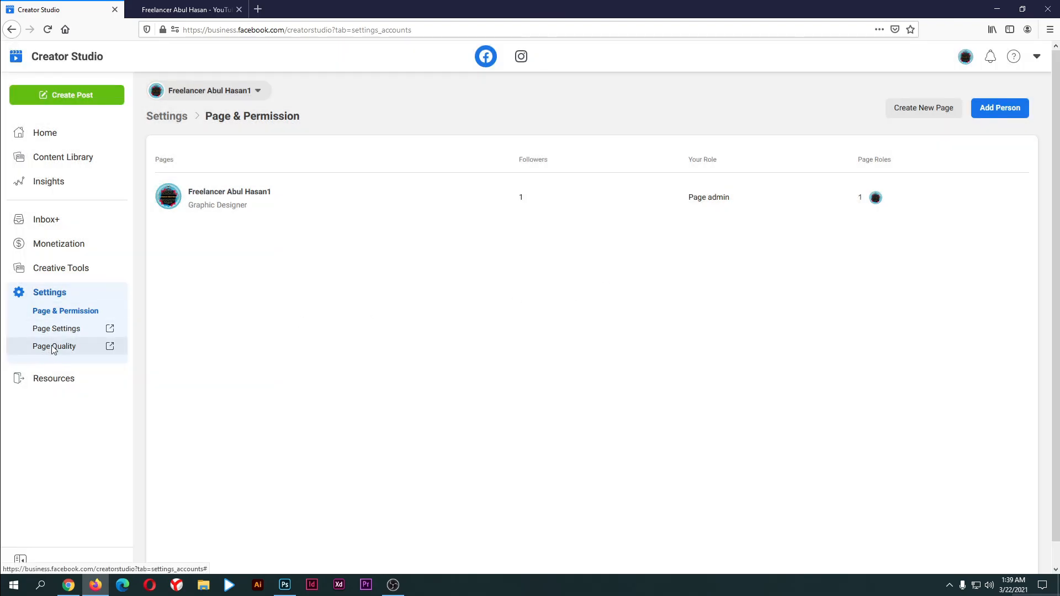
click(53, 347)
click(639, 271)
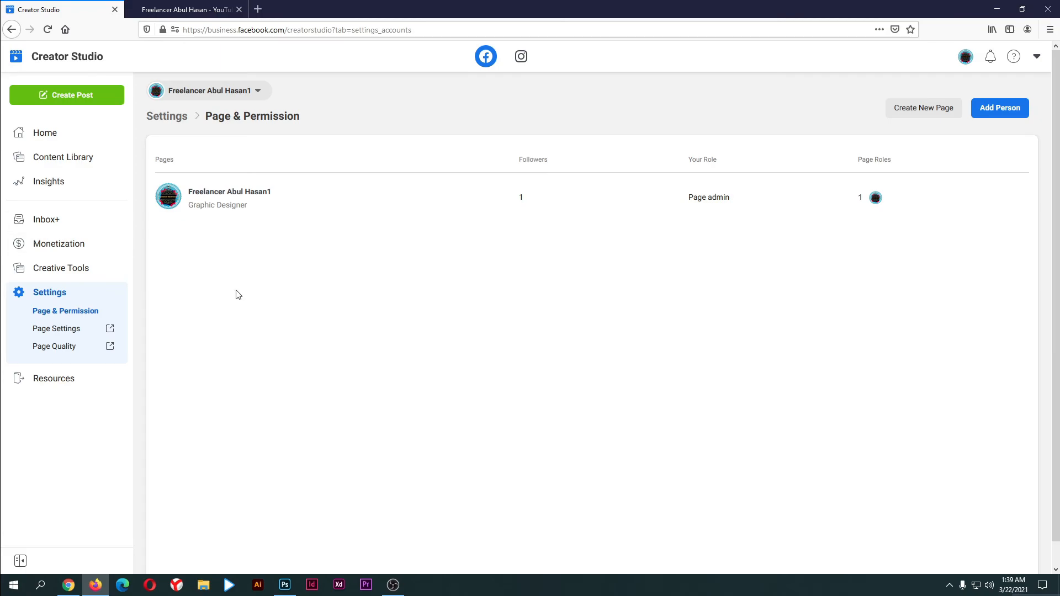
Go back to Brand Collabs Manager and step through its tabs to Publishing Tools' tagging requests
click(15, 36)
click(15, 35)
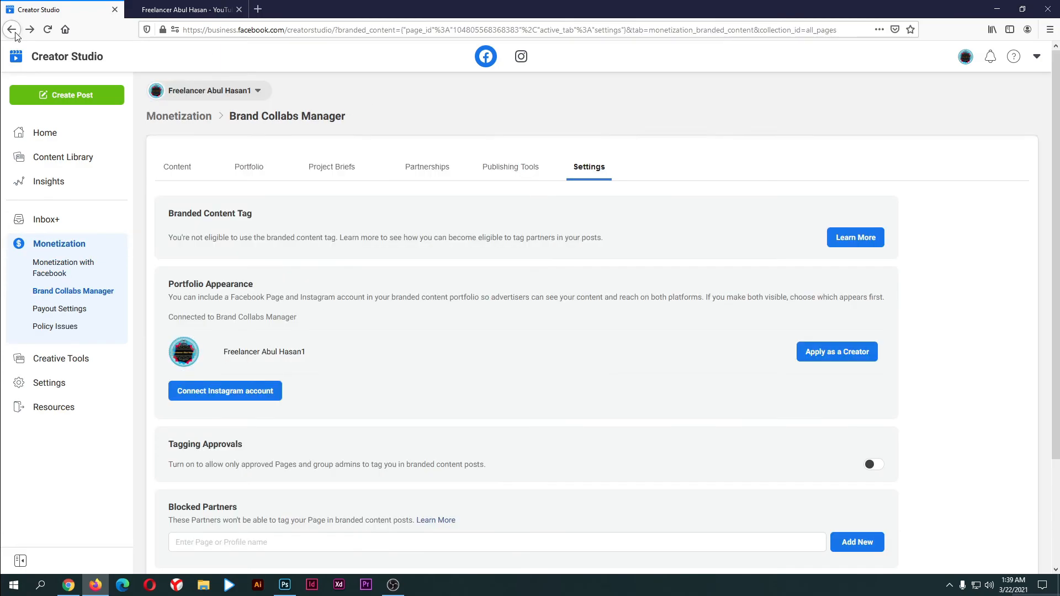
click(243, 173)
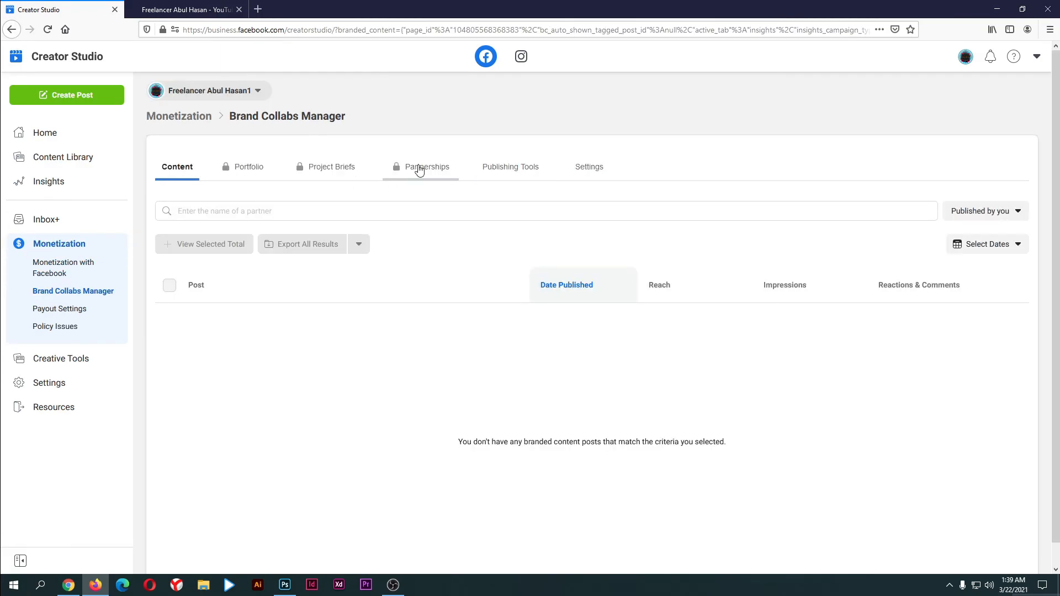
click(423, 169)
click(486, 173)
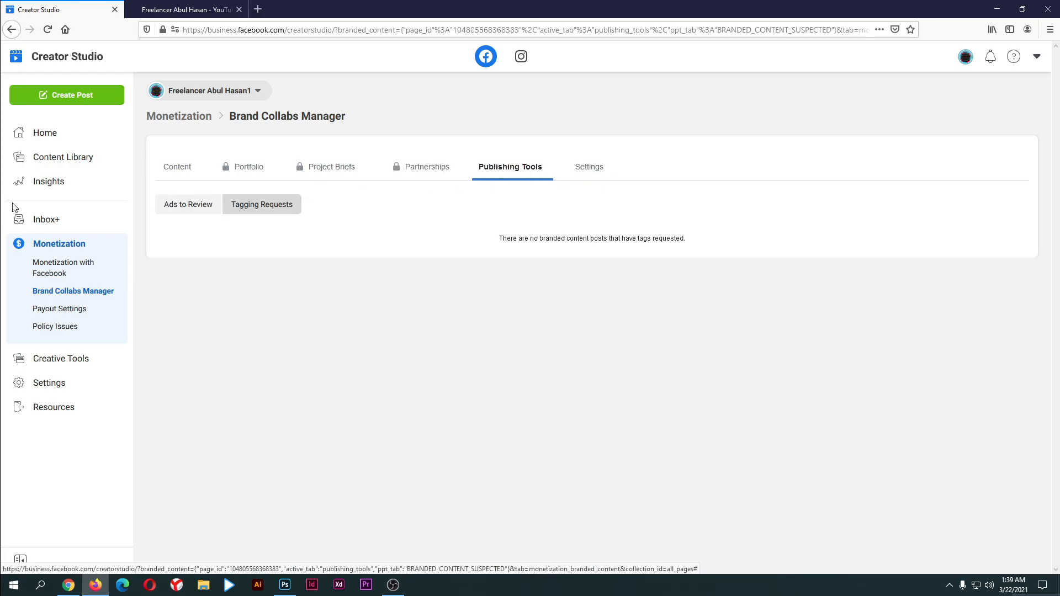